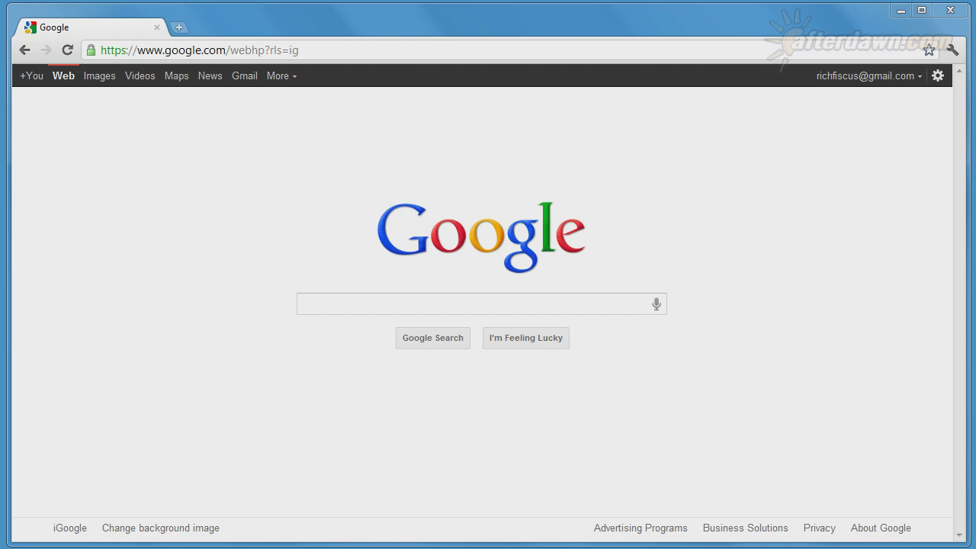
- Reach Google Music via More > Even more, then download and keep the Music Manager installer
left_click(265, 77)
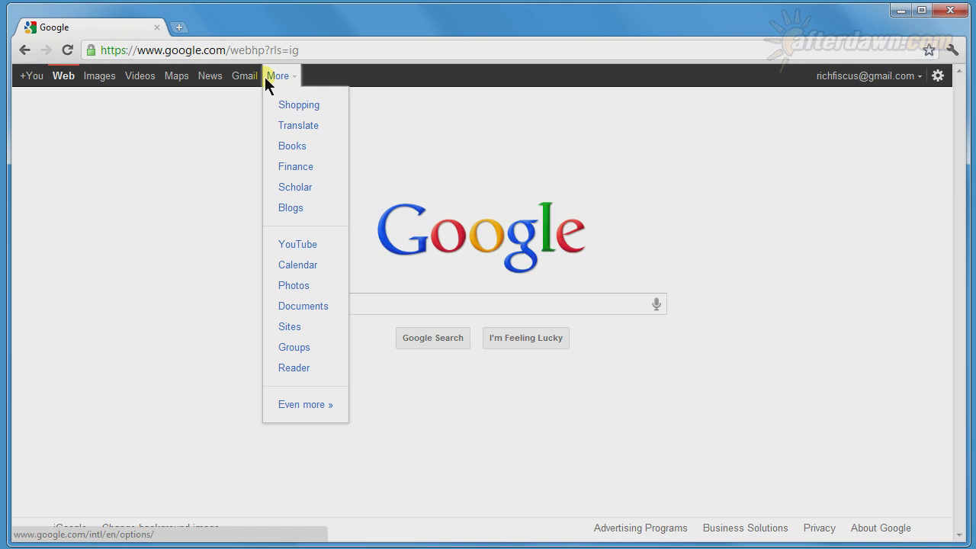
left_click(291, 403)
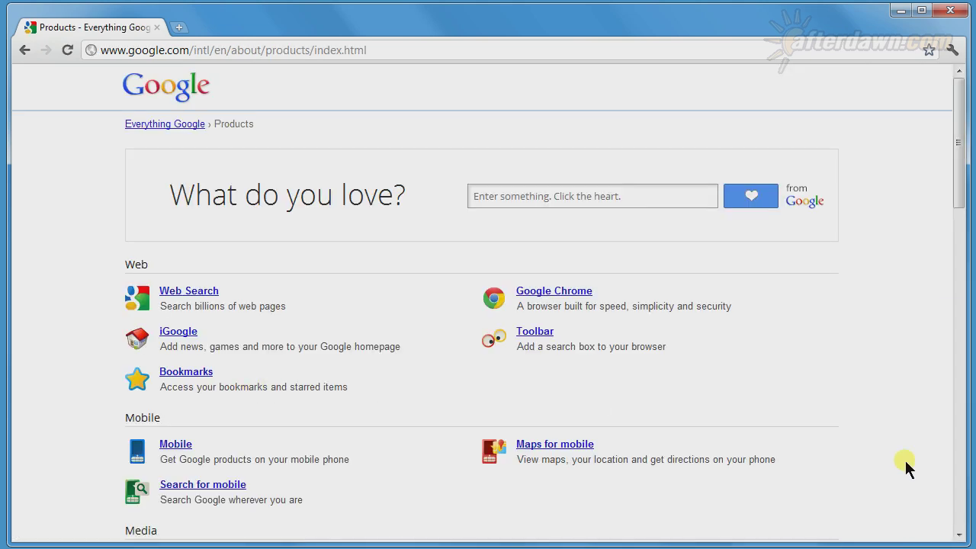
left_click(960, 536)
left_click(960, 536)
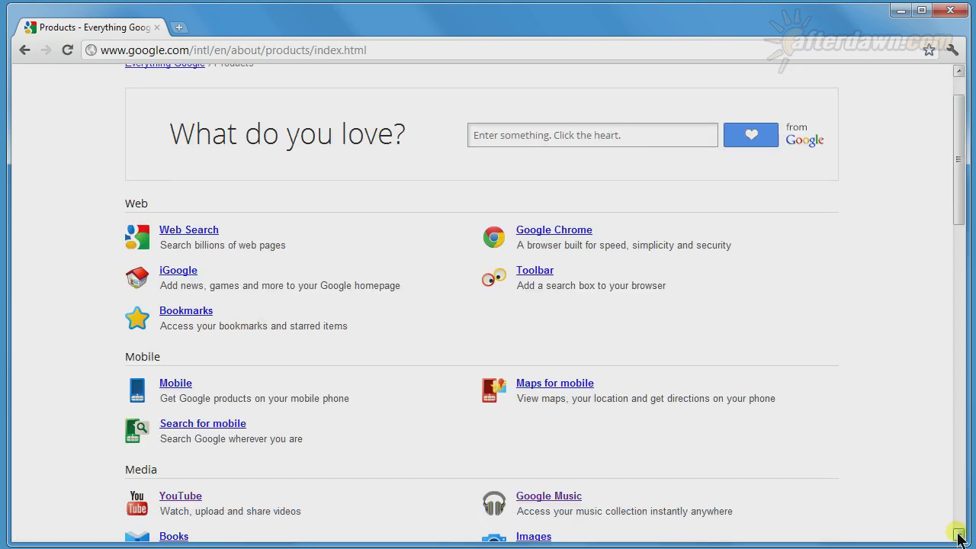
left_click(560, 498)
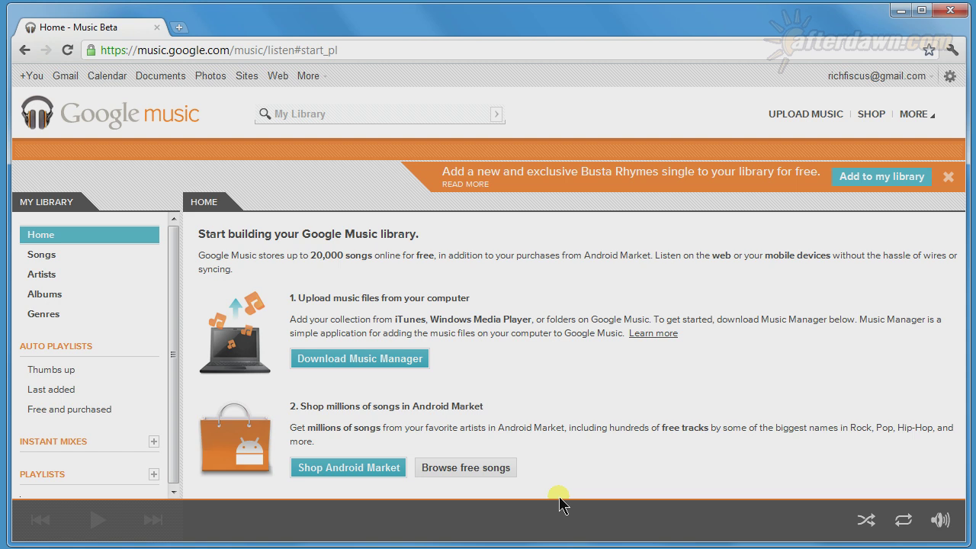
left_click(391, 364)
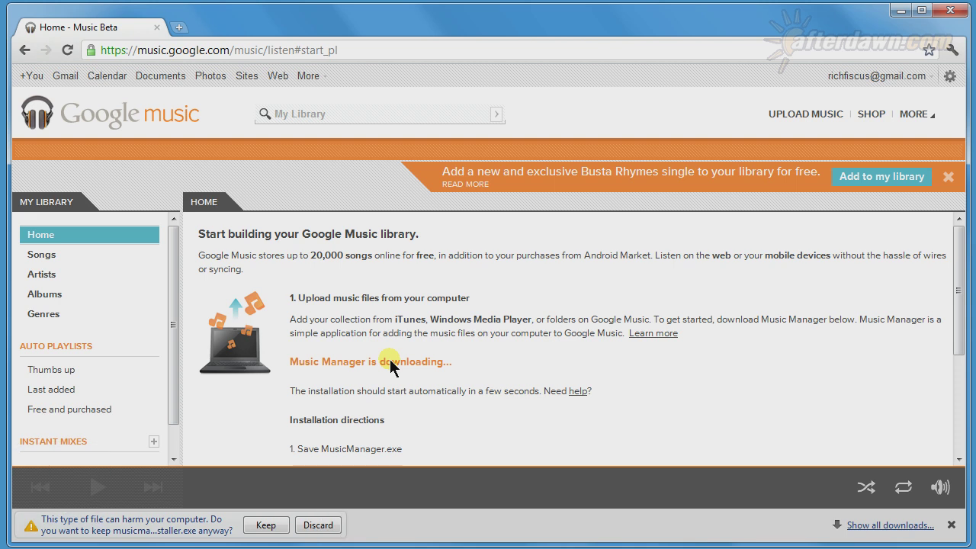
left_click(263, 524)
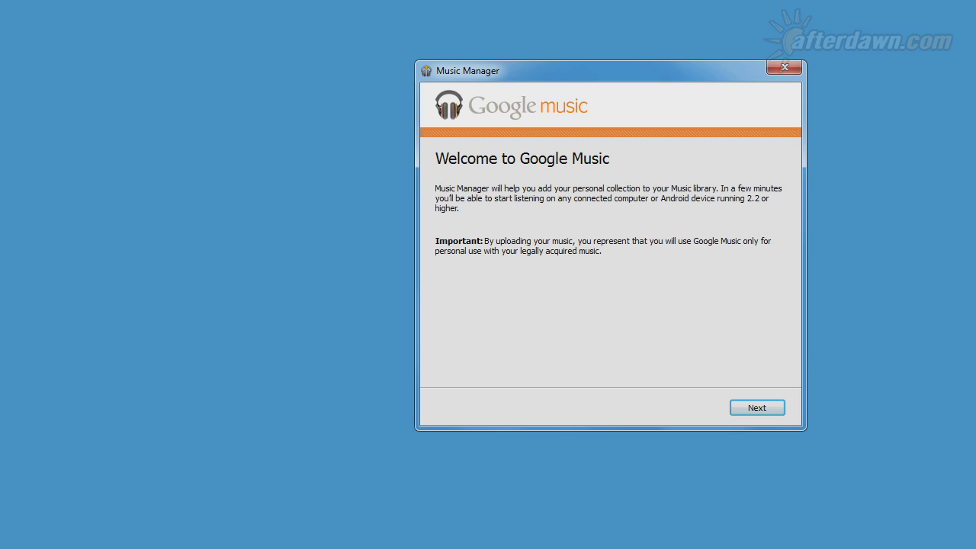
- Sign in to Music Manager with the account e-mail and password, leaving Stay signed in unchecked
left_click(750, 409)
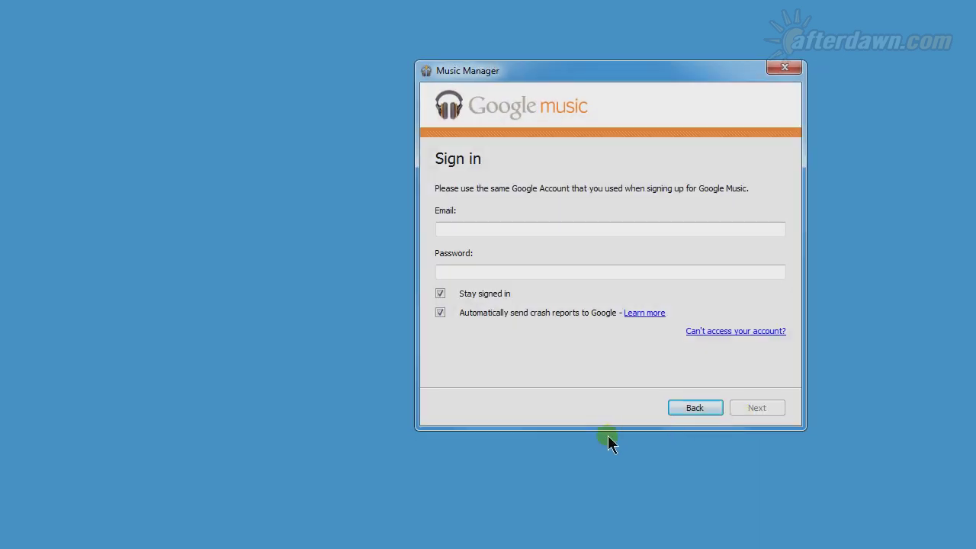
left_click(485, 229)
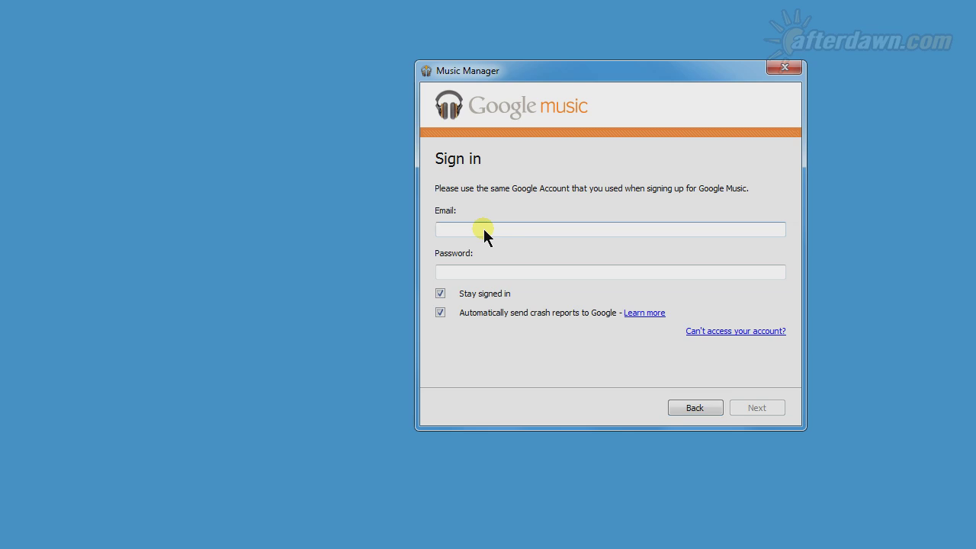
key("Tab")
type("••••••••••")
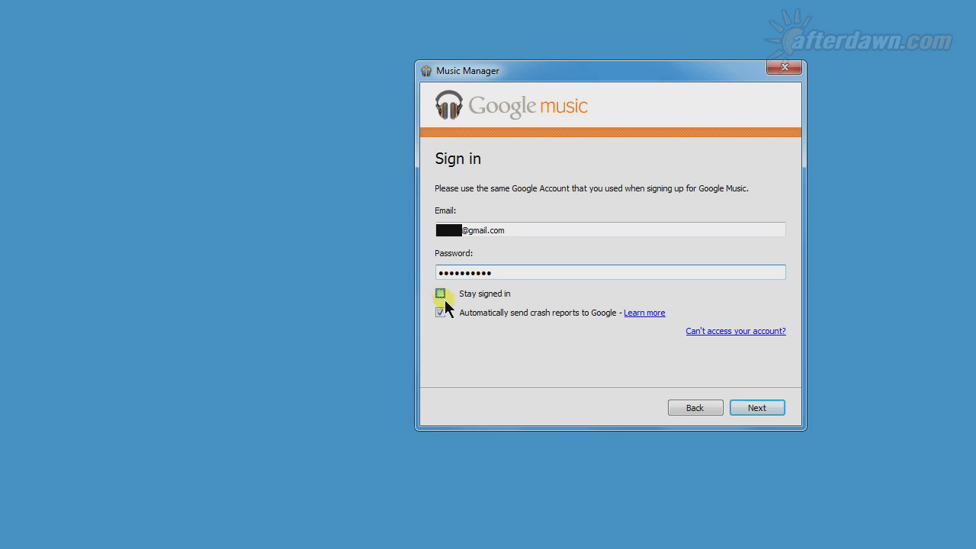
left_click(752, 405)
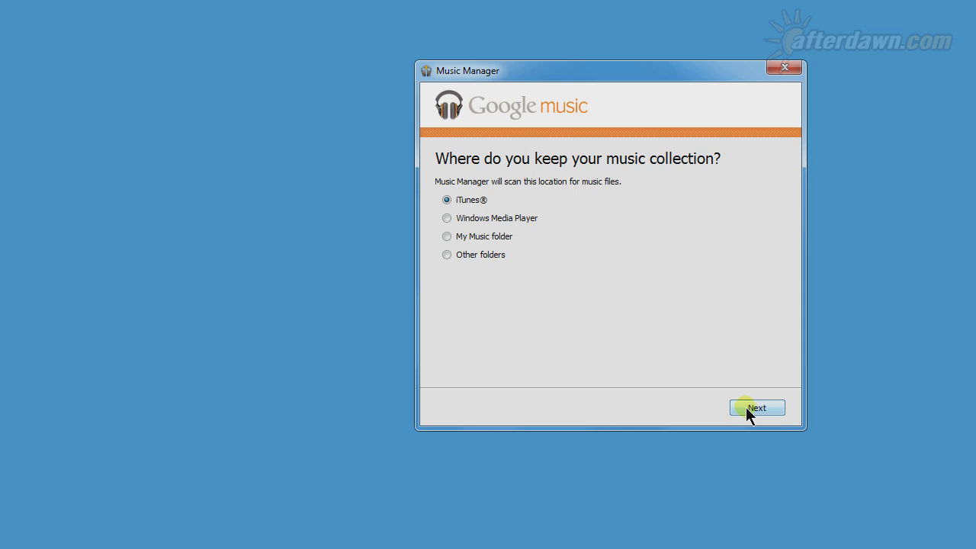
- Choose Other folders and add the MP3 folder on Data (D:) as the music source
left_click(476, 258)
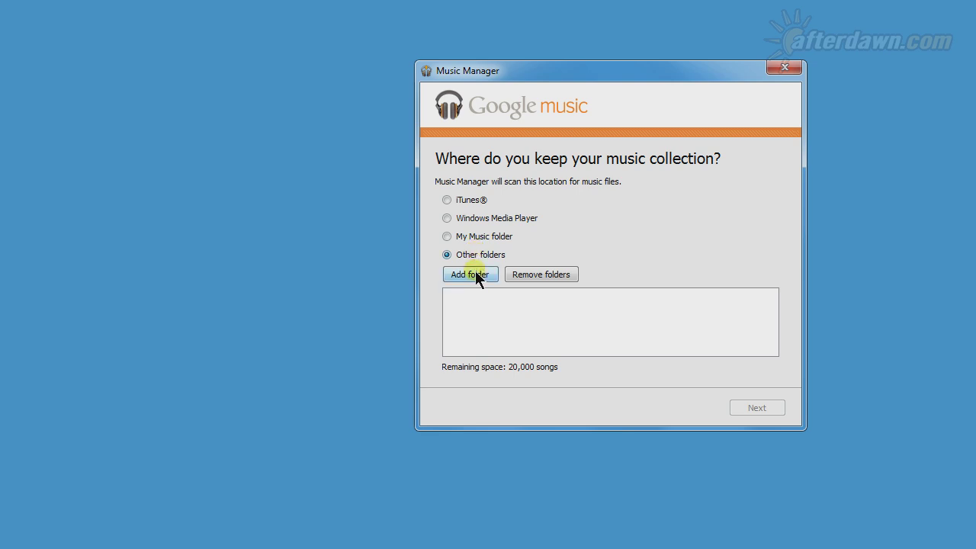
left_click(475, 273)
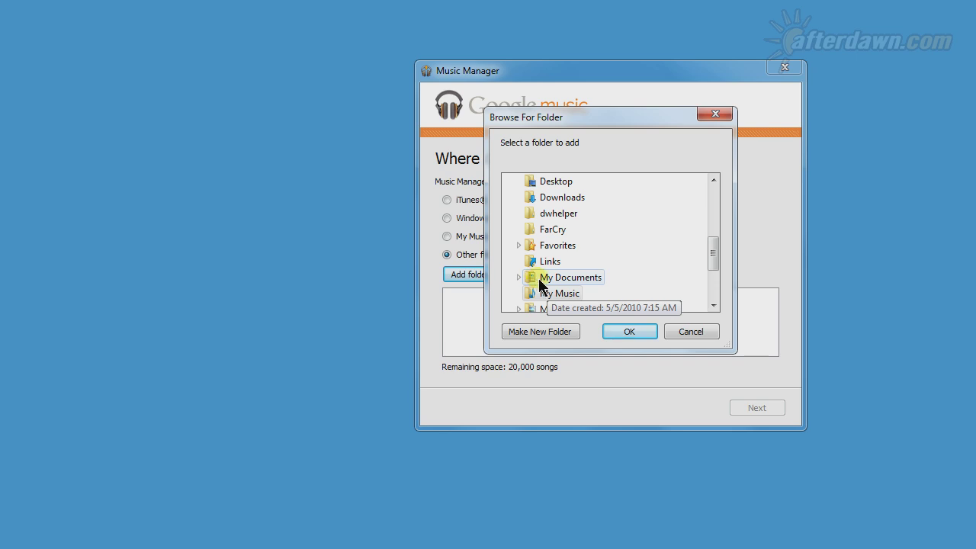
left_click_drag(709, 254, 706, 290)
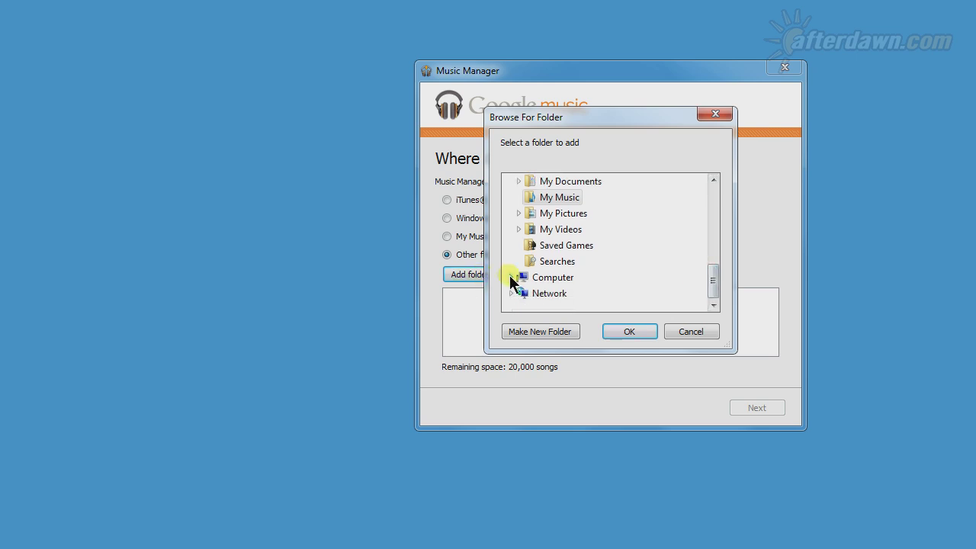
left_click(511, 277)
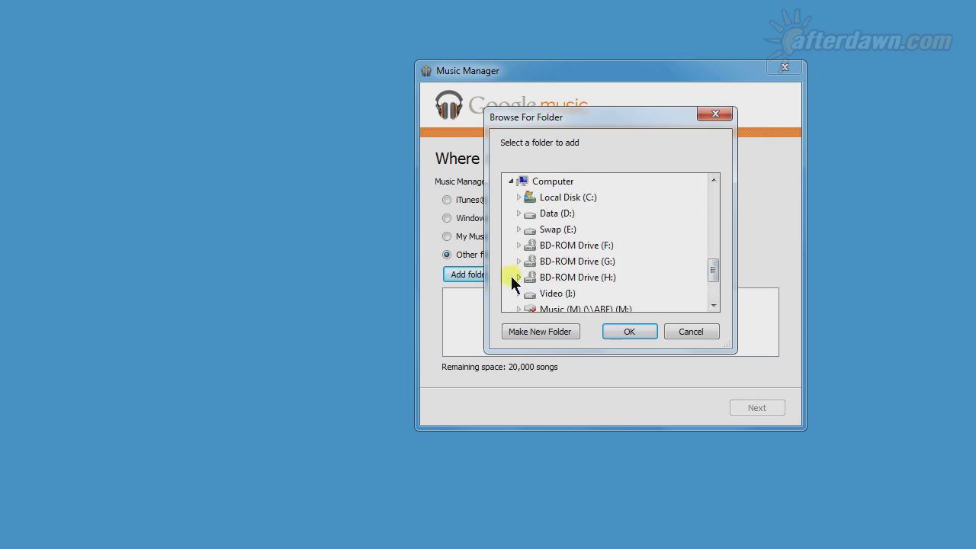
left_click(519, 214)
left_click(554, 229)
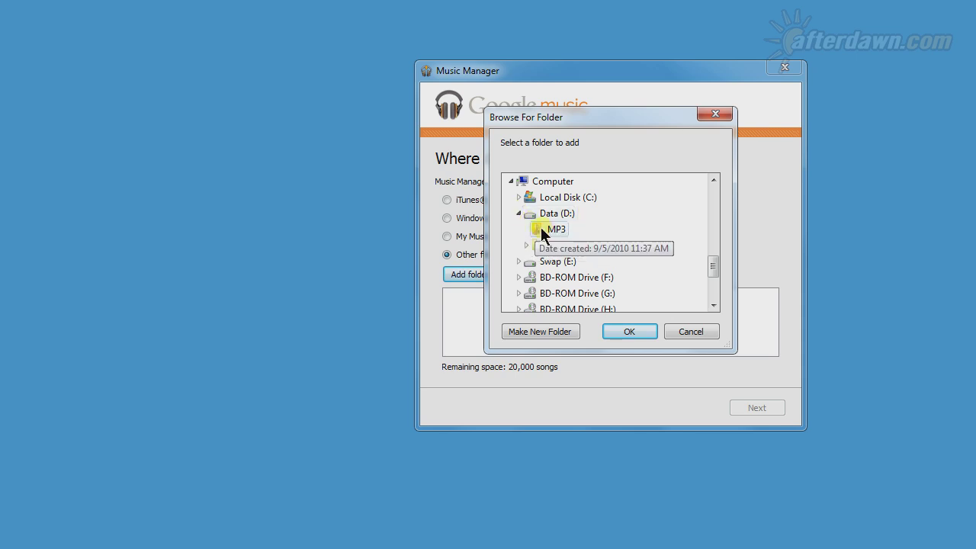
left_click(622, 331)
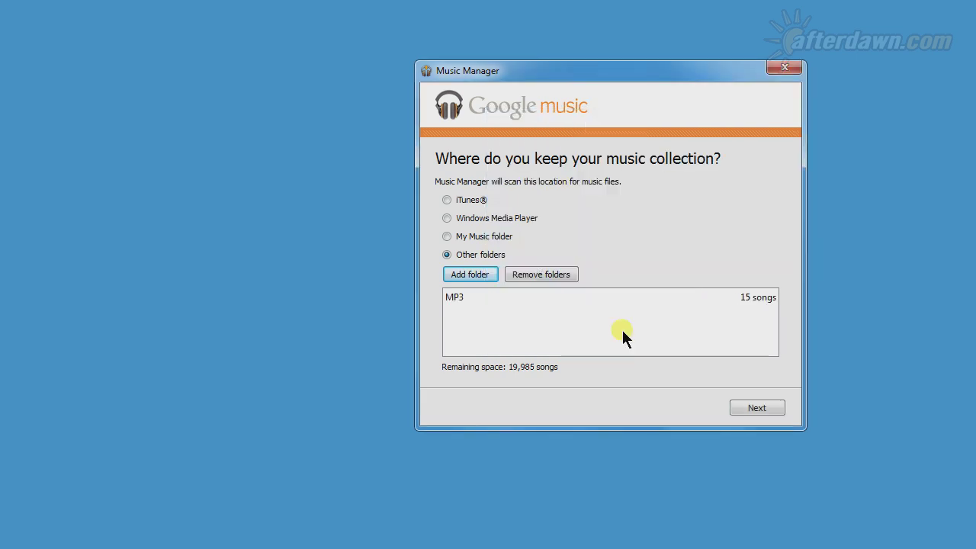
left_click(747, 406)
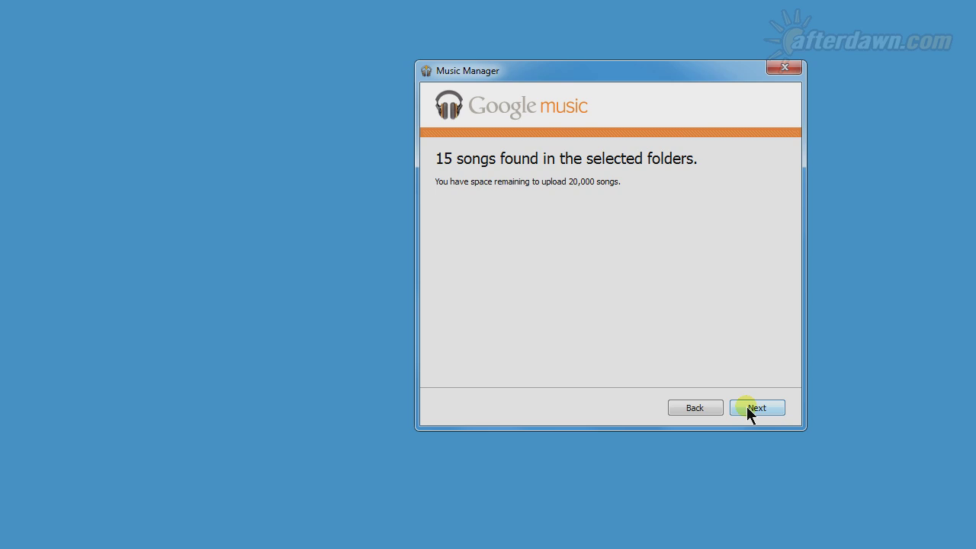
- Continue past the 15 songs found and decline automatic uploading of future songs
left_click(747, 407)
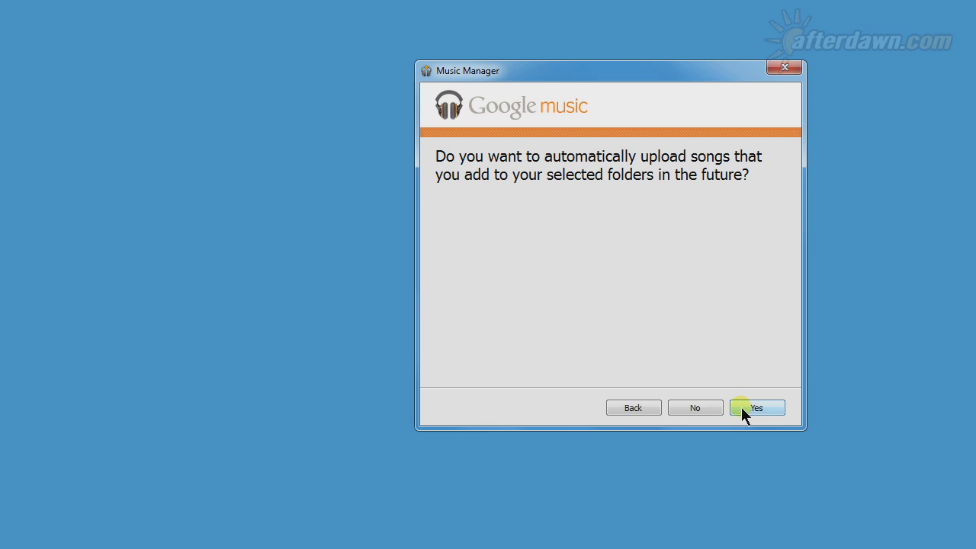
left_click(696, 408)
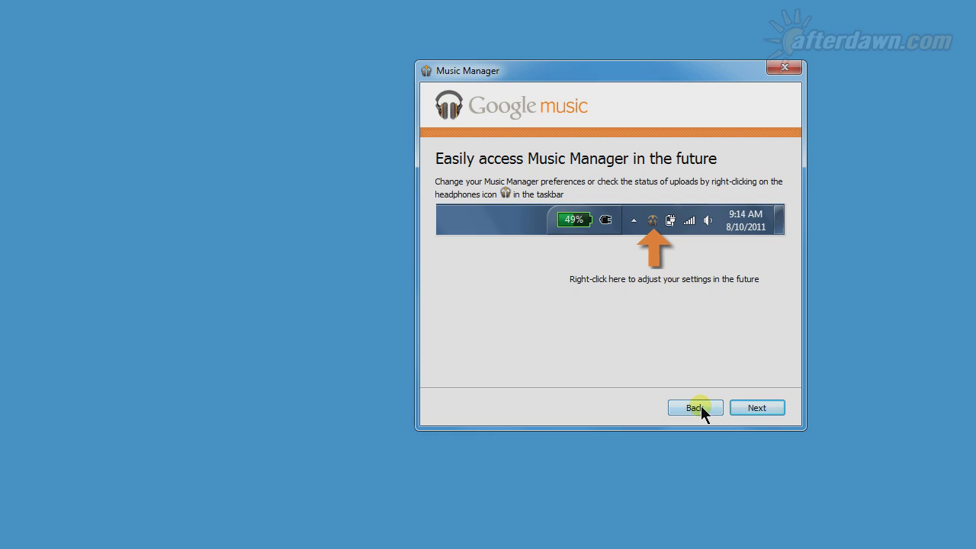
- Pass the taskbar tip, then leave the uploading page for the Google Music library
left_click(741, 408)
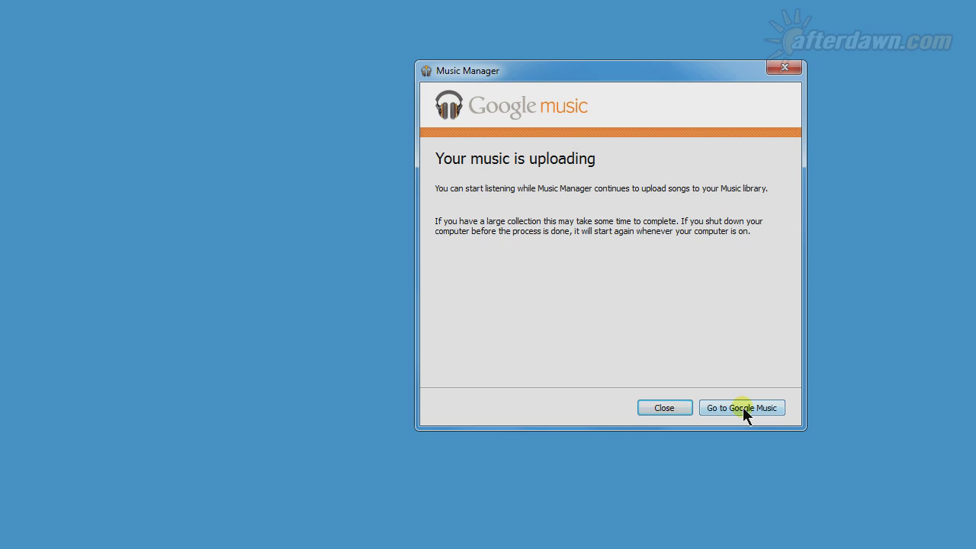
left_click(658, 409)
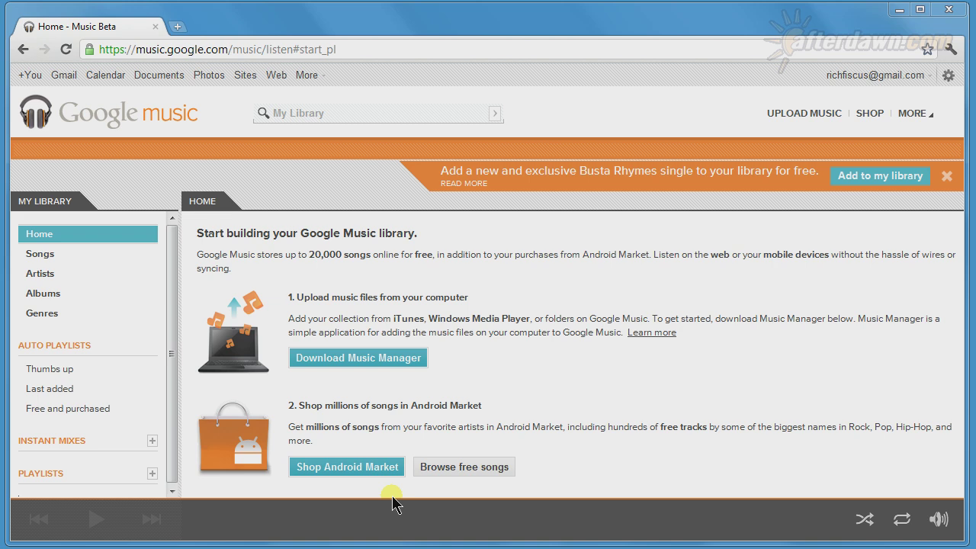
- Open Android Market's Get started with free music page and scroll to the 48 free tracks
left_click(359, 470)
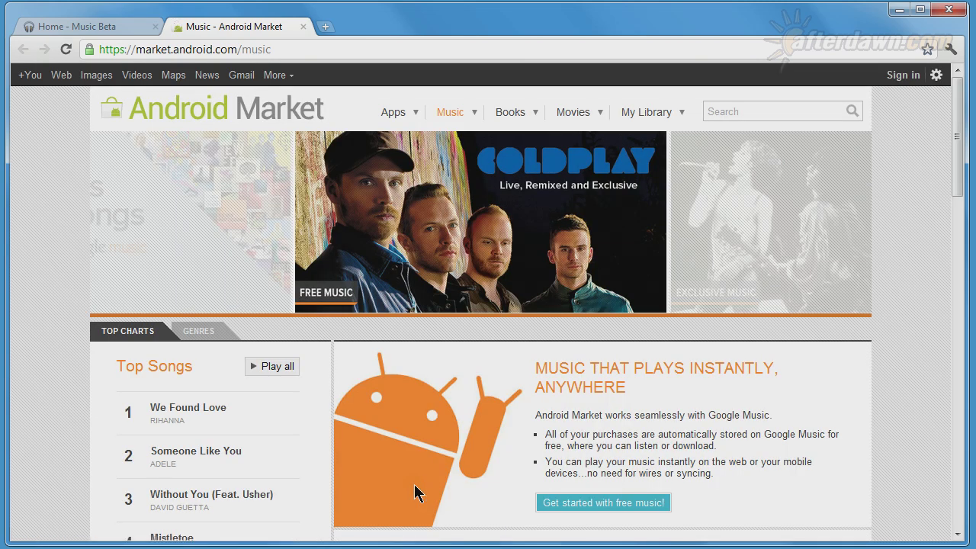
left_click(579, 506)
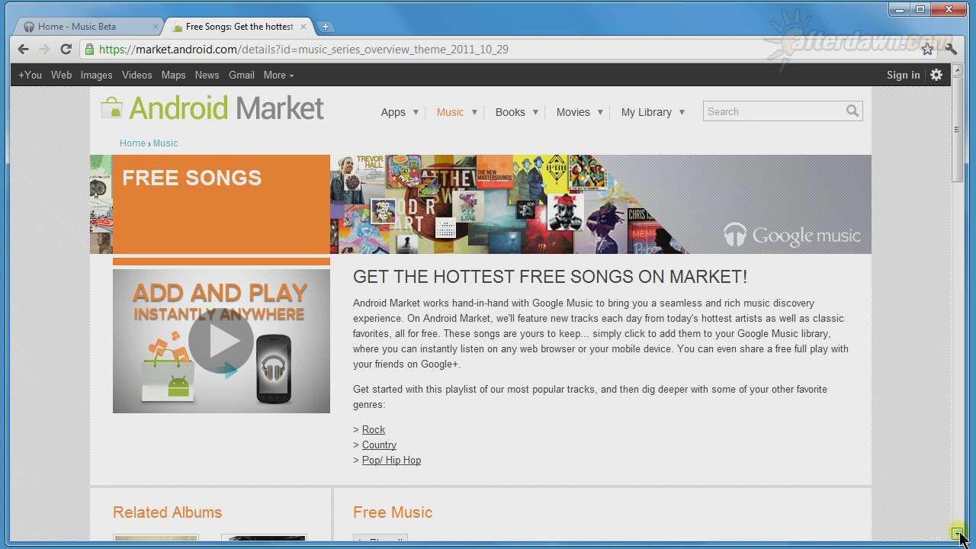
left_click_drag(959, 535, 960, 536)
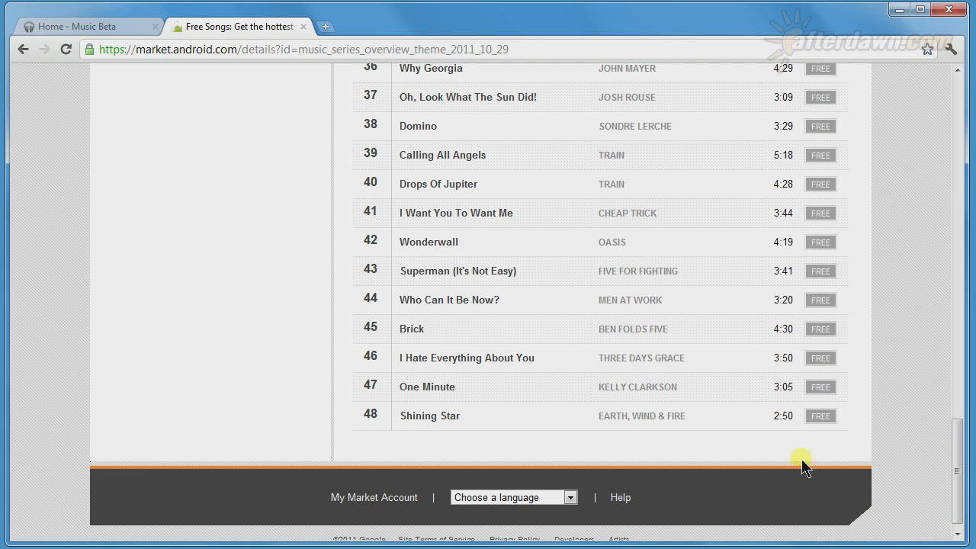
- Claim the free song Shining Star, sign in, and accept the Terms of Service
left_click(818, 418)
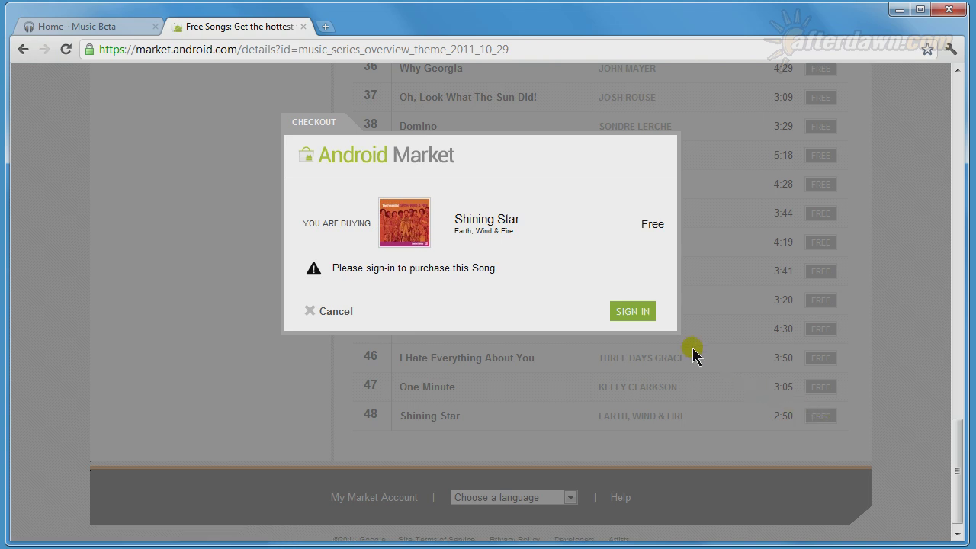
left_click(615, 310)
left_click(623, 321)
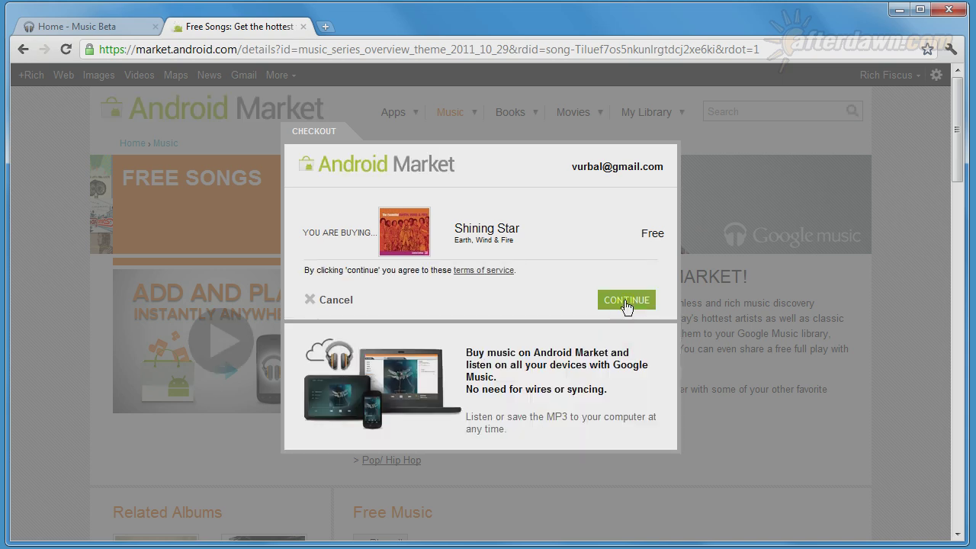
left_click(627, 305)
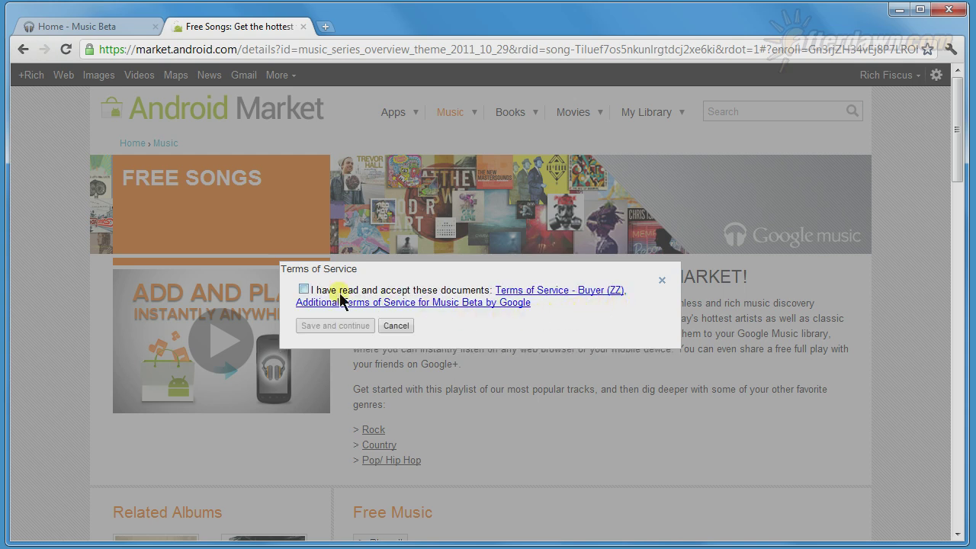
left_click(303, 291)
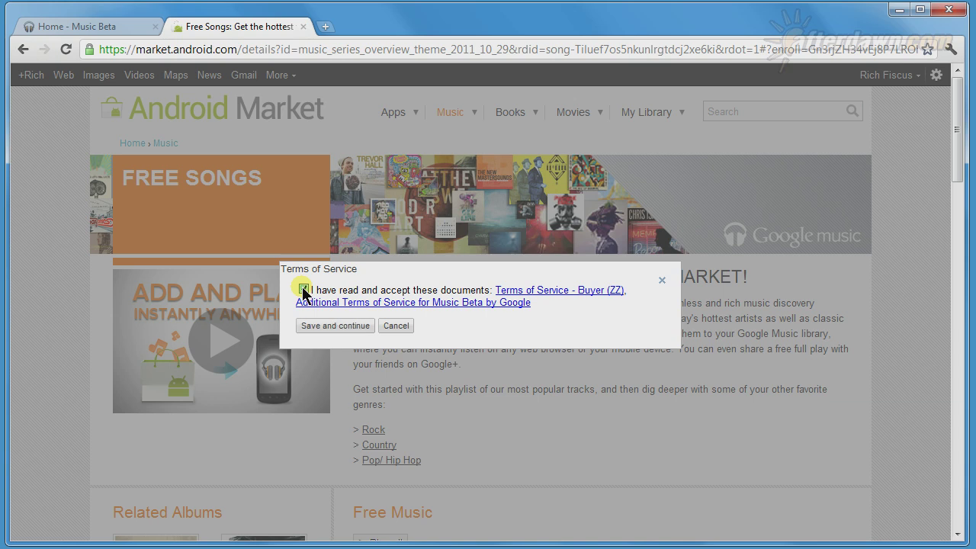
left_click(317, 325)
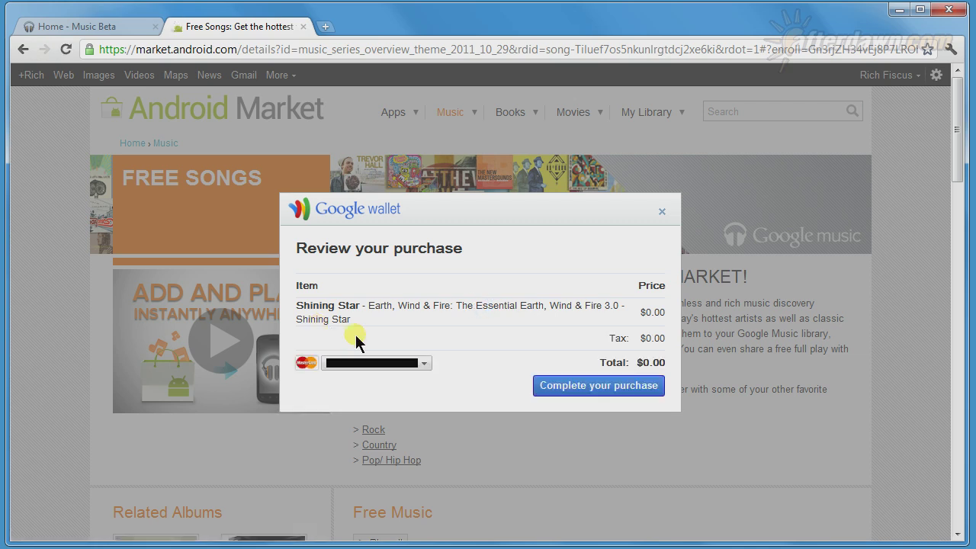
- Complete the $0.00 Google Wallet purchase of Shining Star and close the confirmation
left_click(548, 387)
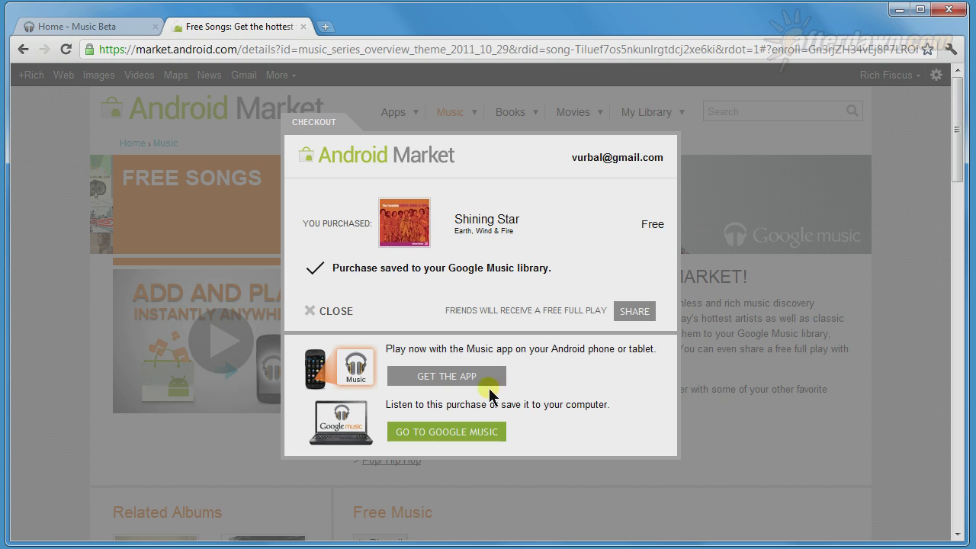
left_click(317, 314)
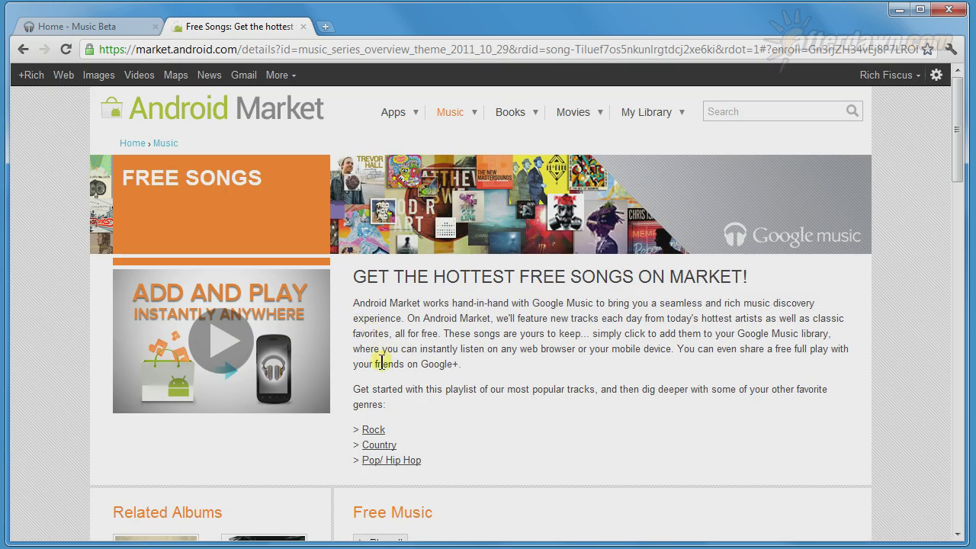
- Open the Rock Sampler in a new tab and scroll through its Great Free Rock Tracks list
left_click(374, 430)
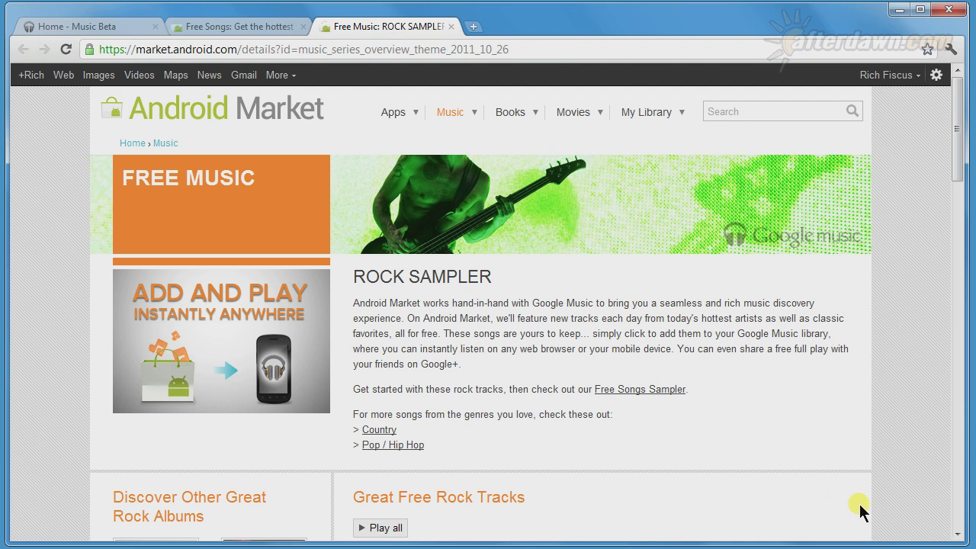
left_click(958, 535)
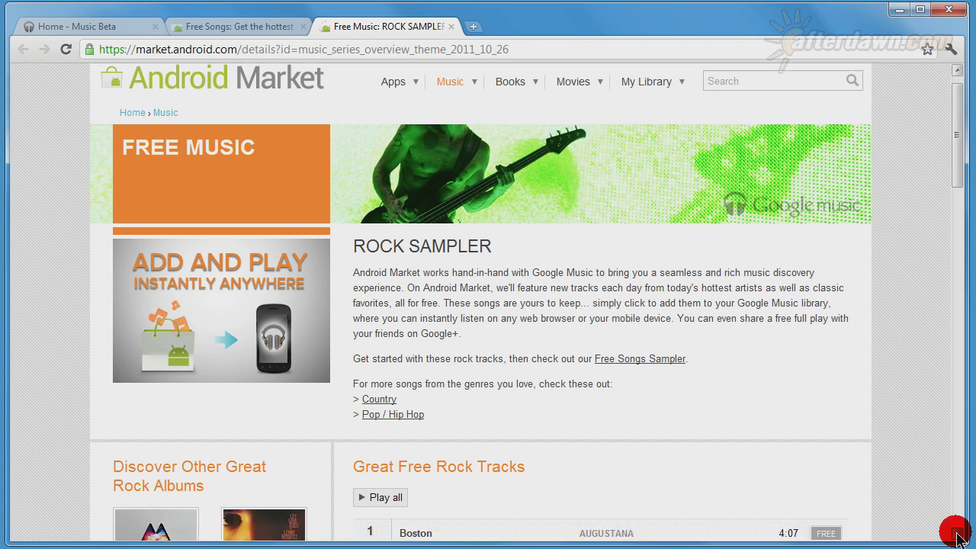
left_click_drag(958, 536, 958, 538)
left_click(959, 537)
left_click(959, 537)
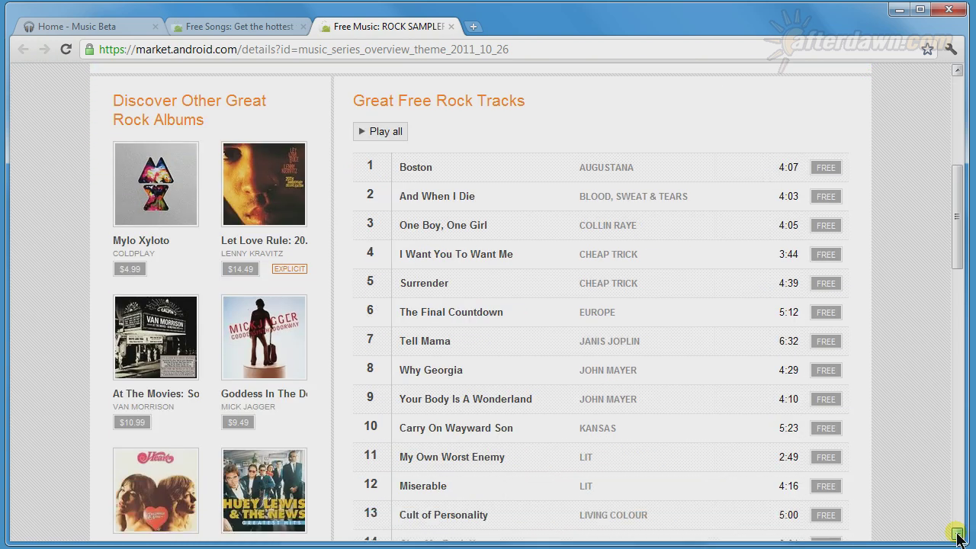
left_click(958, 537)
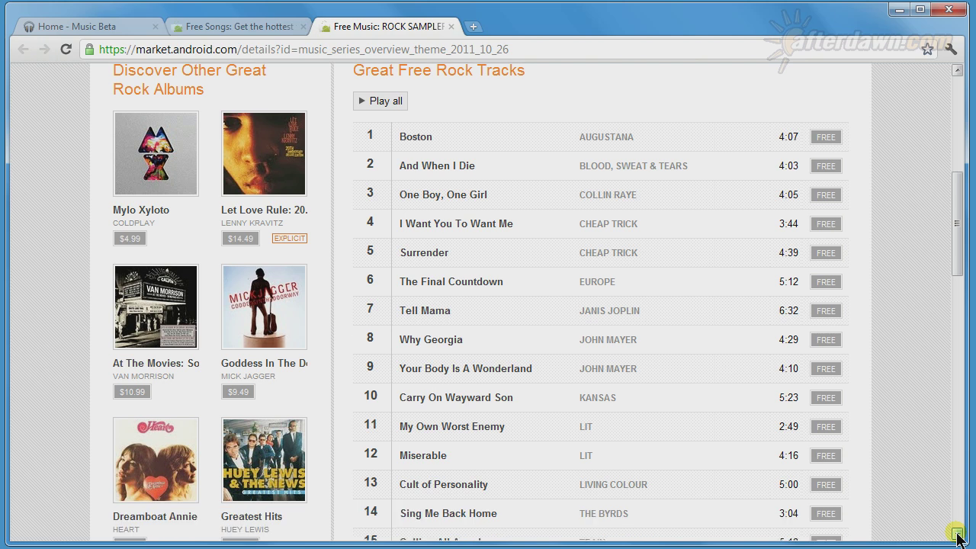
left_click(958, 537)
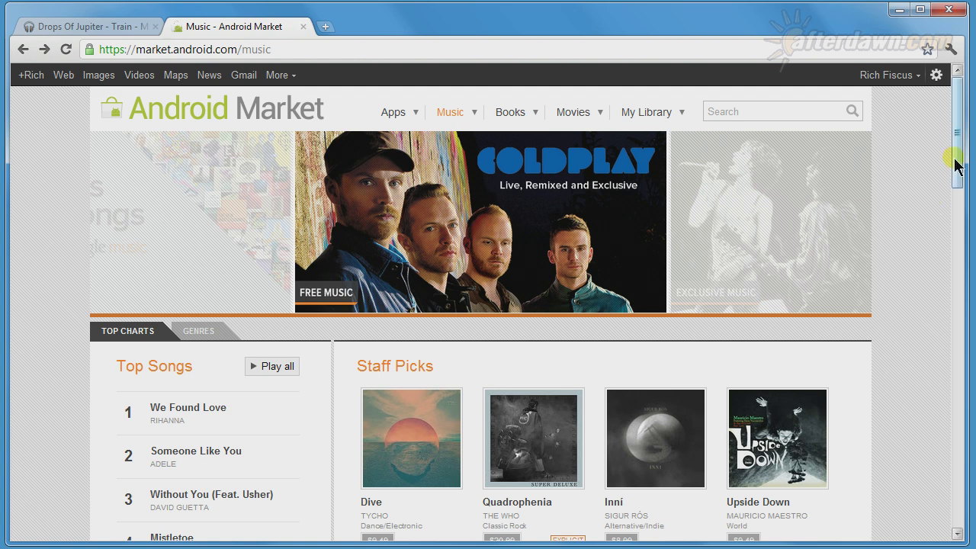
left_click_drag(954, 164, 955, 233)
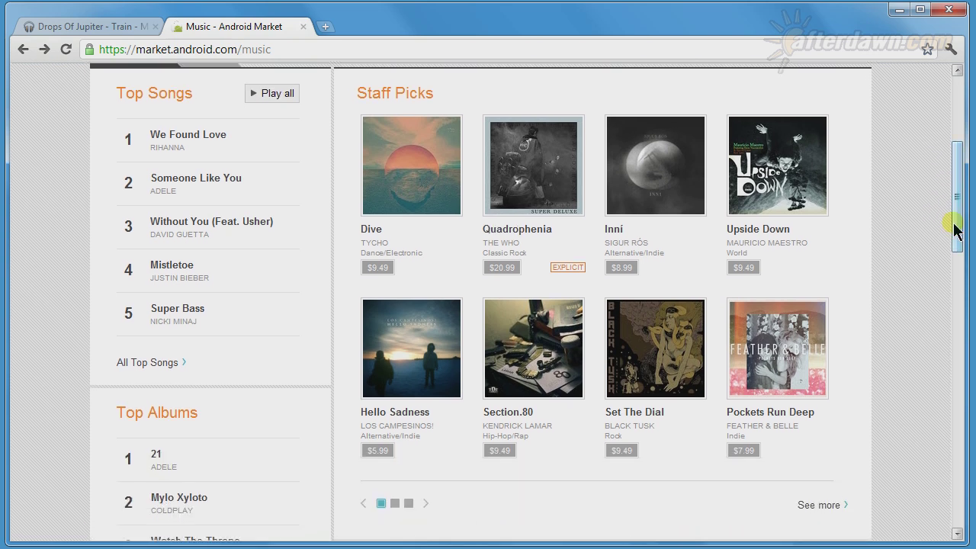
left_click_drag(955, 233, 954, 233)
left_click(395, 504)
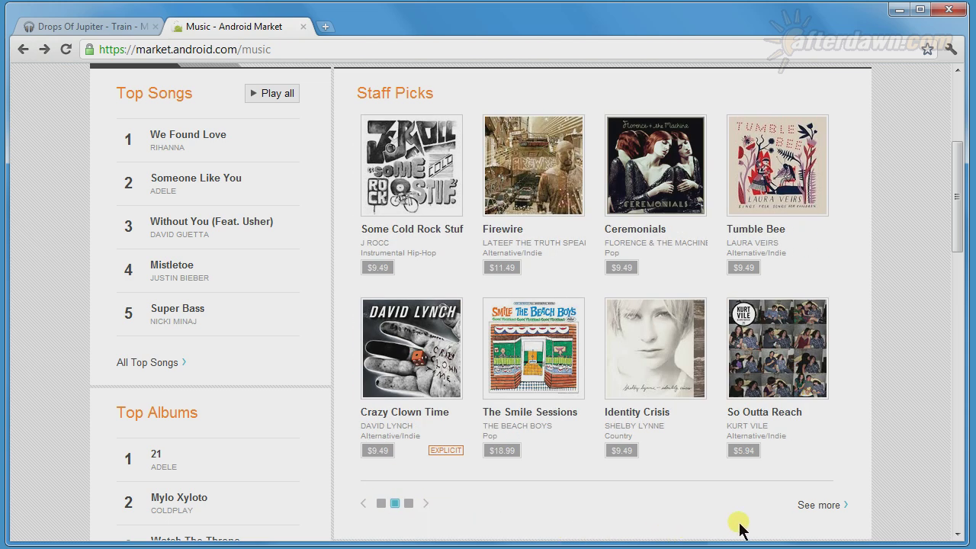
left_click(820, 507)
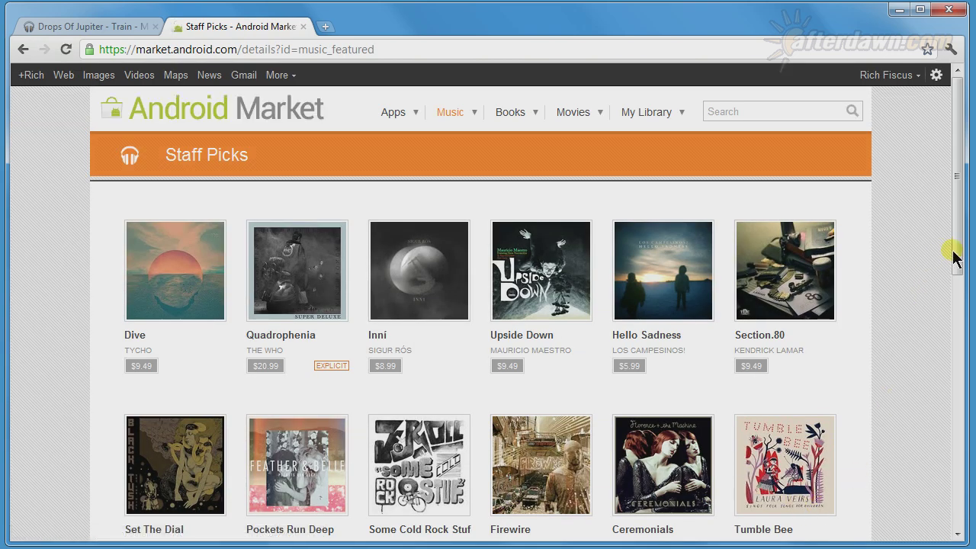
left_click_drag(959, 254, 950, 464)
left_click(176, 501)
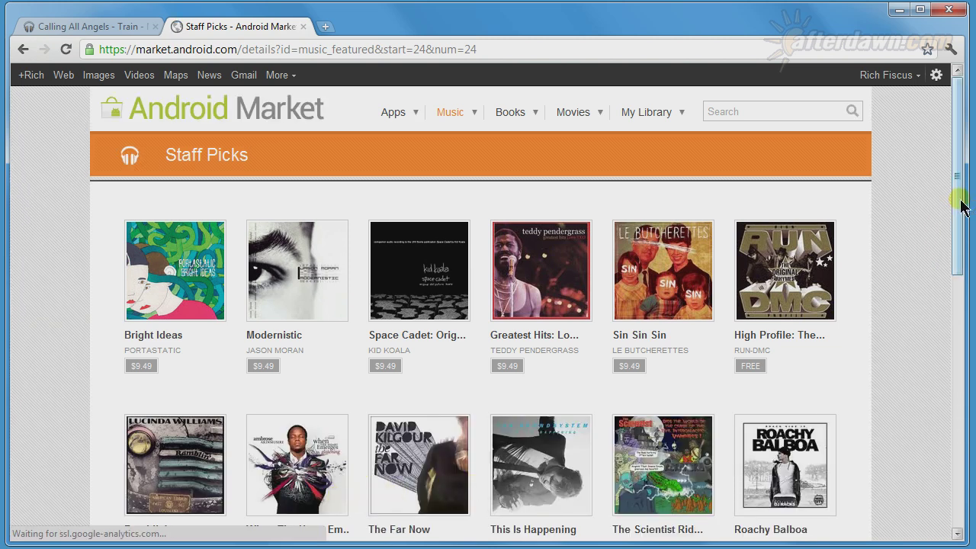
left_click_drag(959, 223, 966, 195)
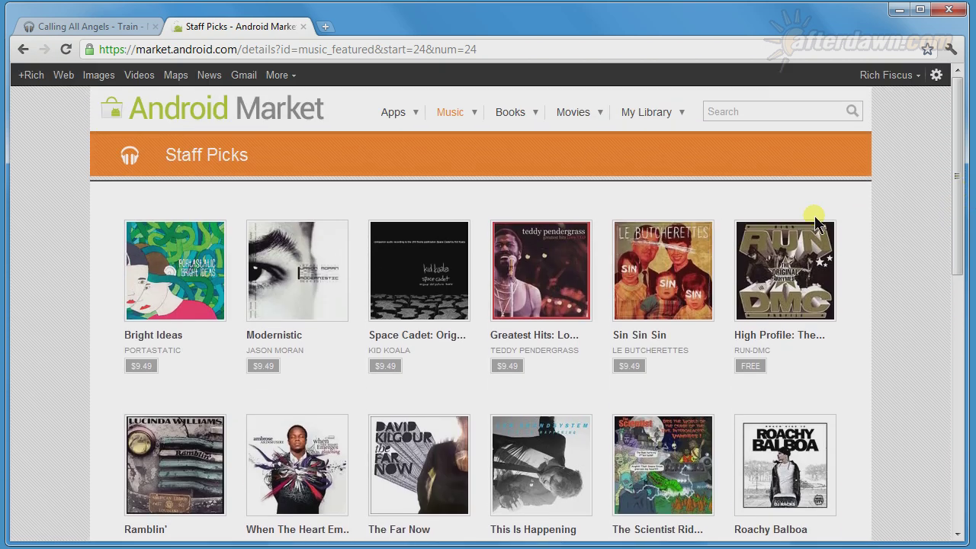
left_click(19, 48)
left_click(20, 49)
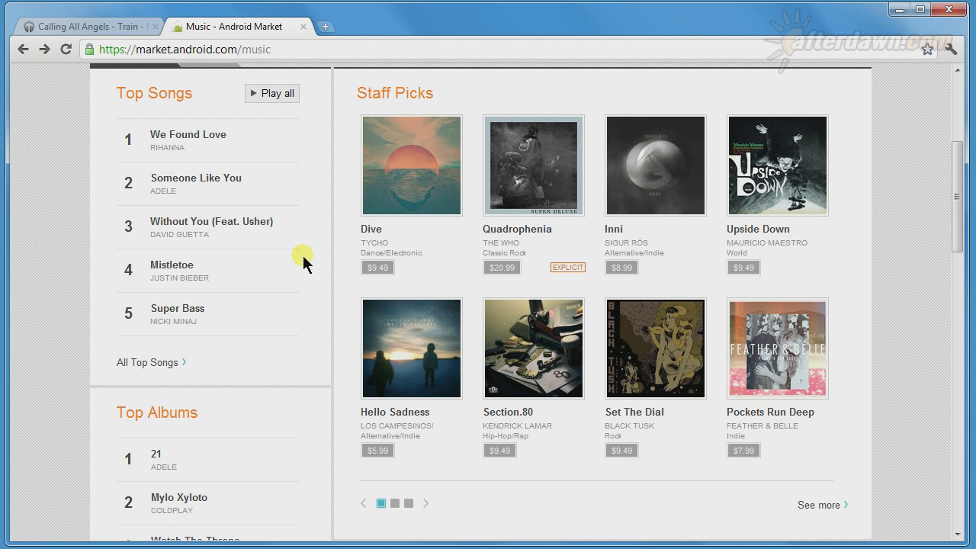
mouse_move(300, 265)
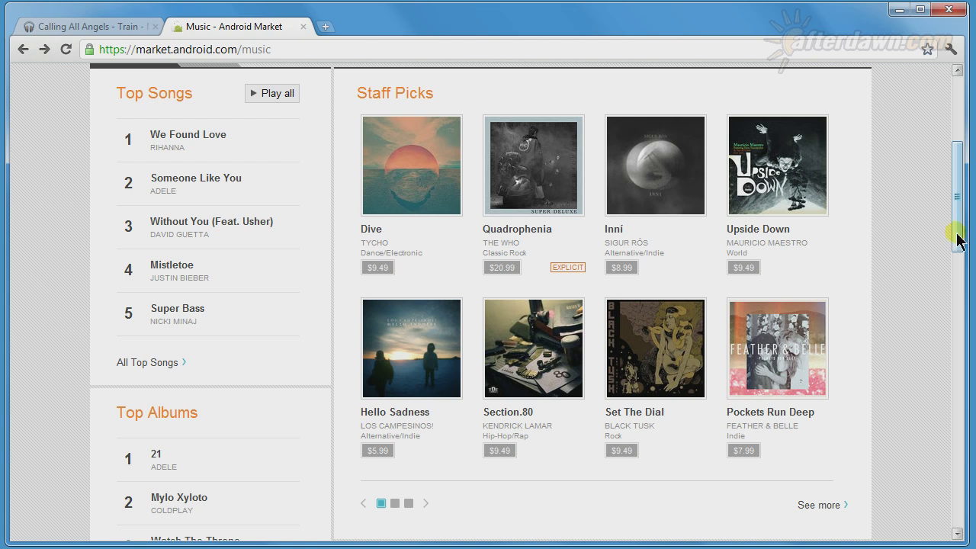
left_click_drag(958, 238, 958, 353)
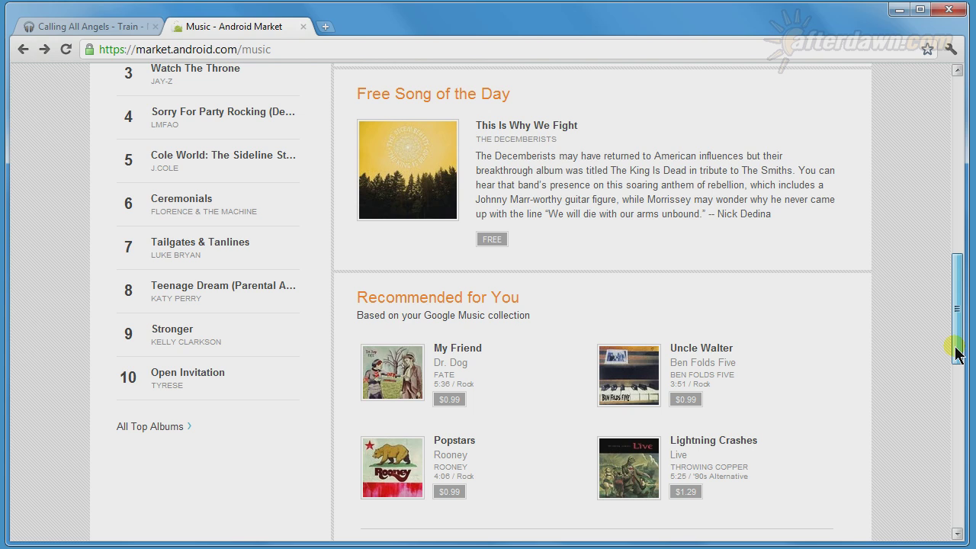
left_click_drag(958, 353, 956, 381)
left_click(396, 437)
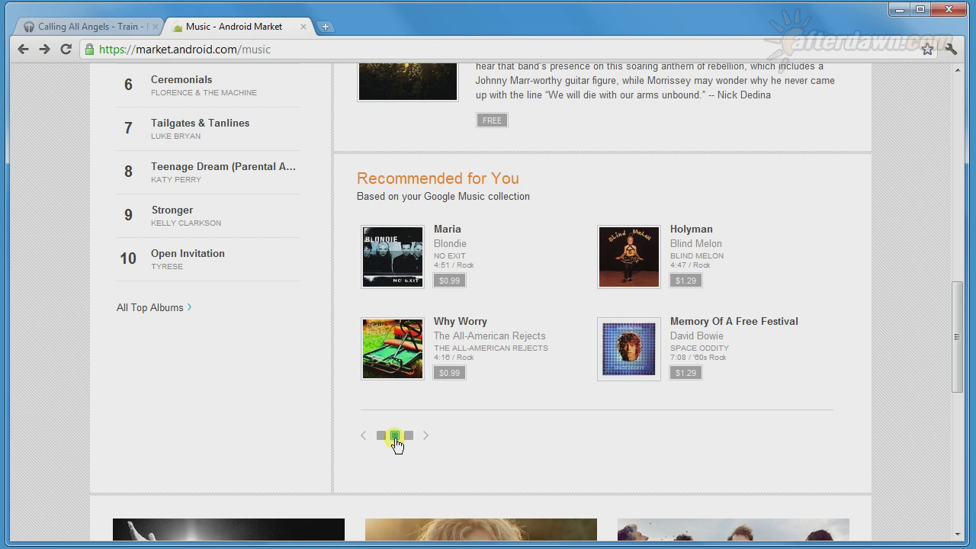
left_click(409, 435)
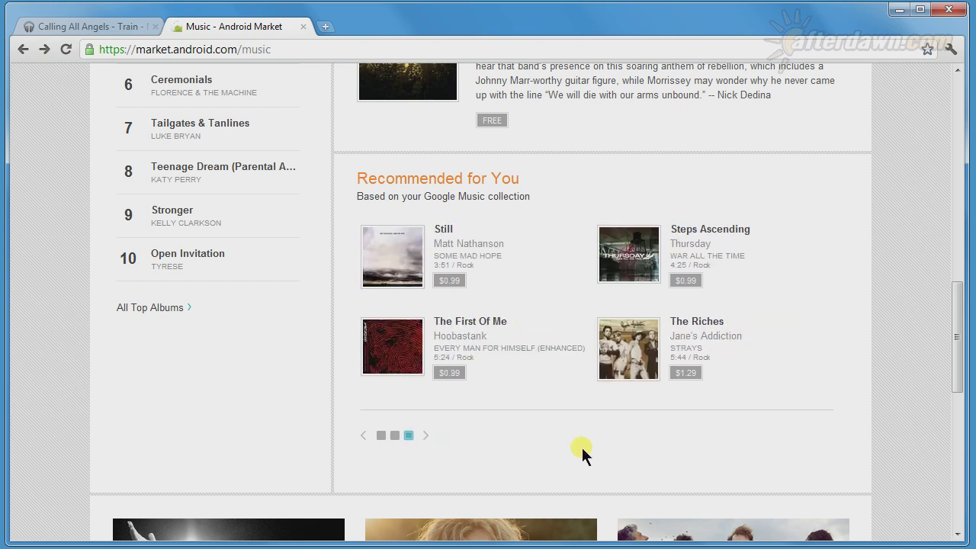
left_click_drag(956, 368, 953, 179)
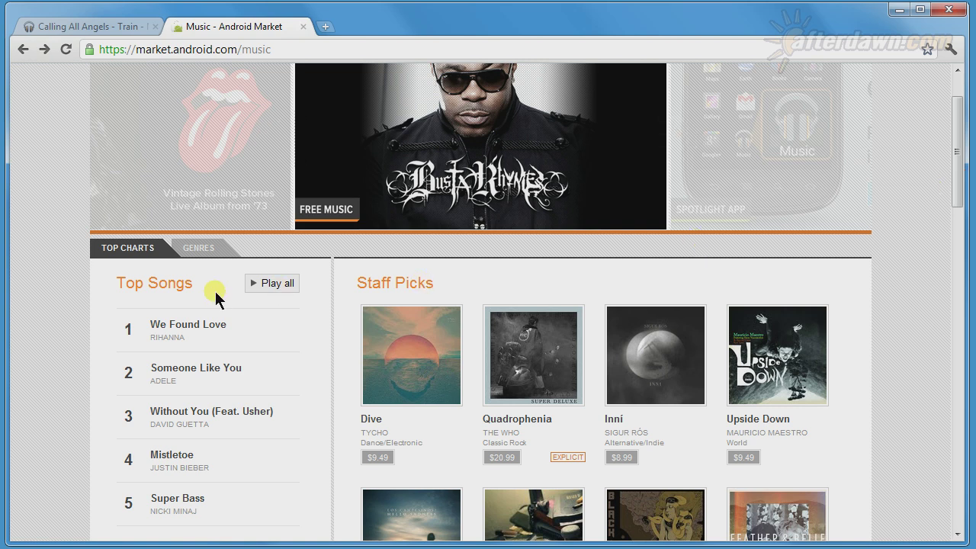
- Browse Genres to Rock and open the full Staff Picks in Rock album grid
left_click(201, 255)
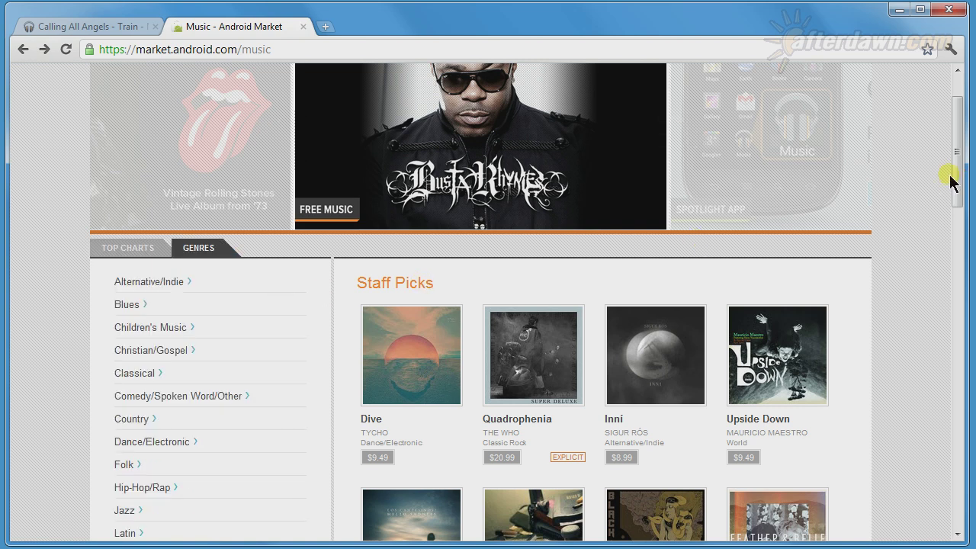
left_click_drag(953, 175, 954, 239)
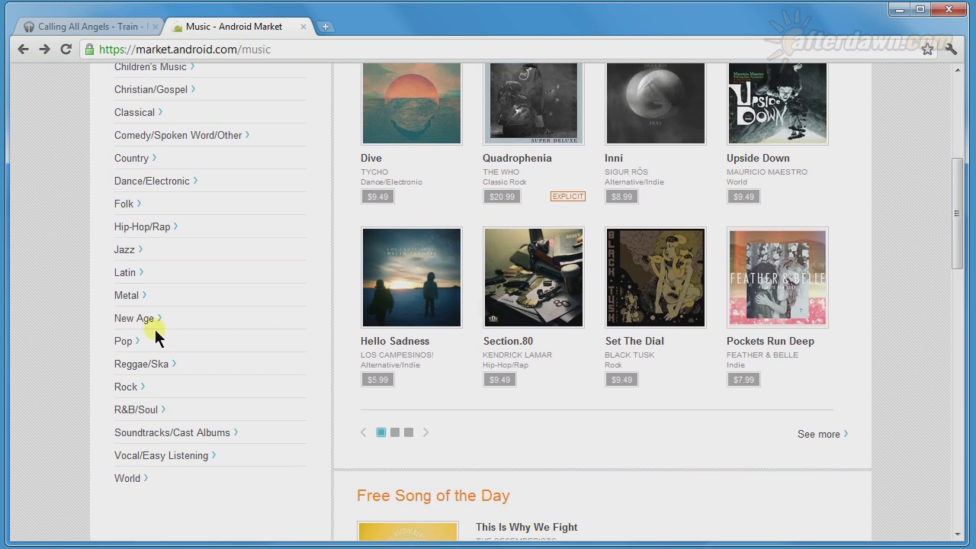
left_click(120, 388)
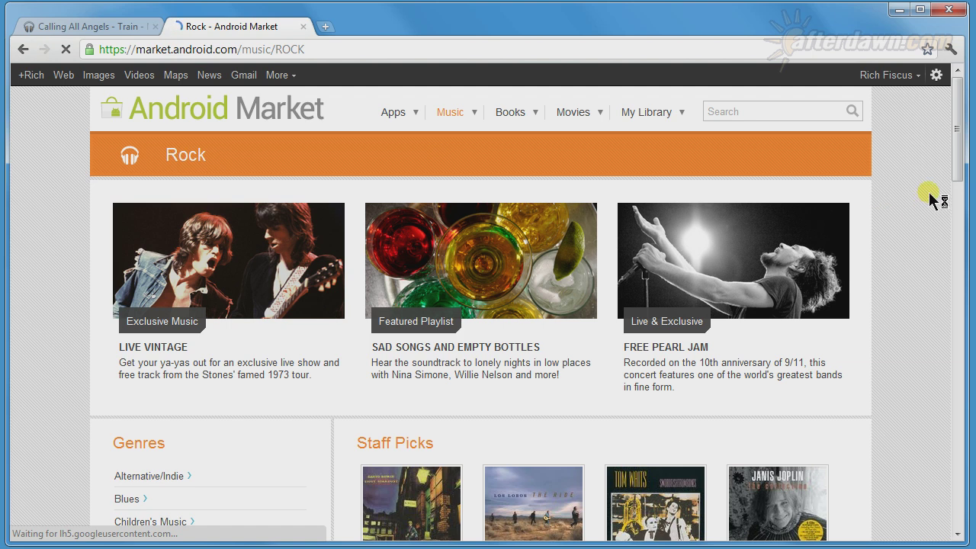
left_click_drag(958, 170, 953, 267)
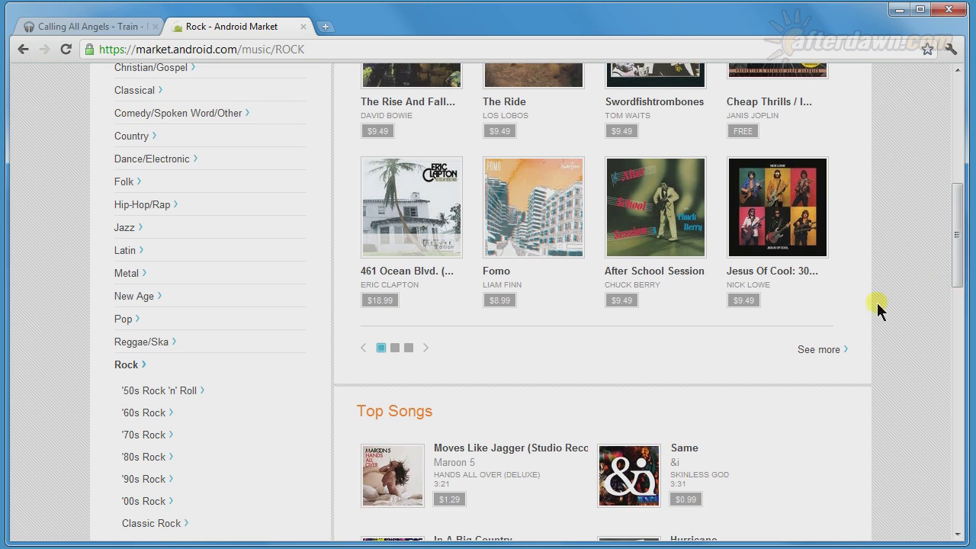
left_click(821, 351)
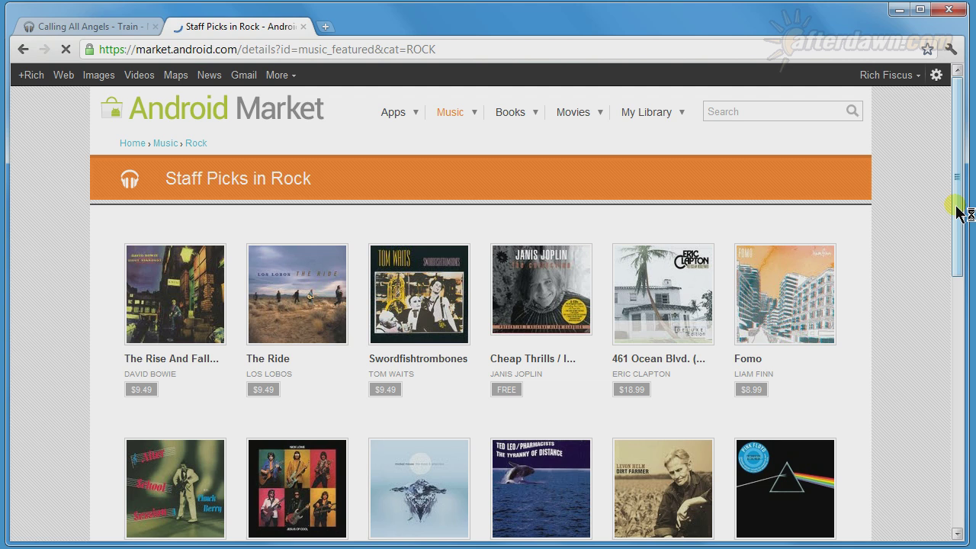
- Scroll through the Staff Picks in Rock albums and return to the Music store front page
left_click_drag(959, 214, 932, 431)
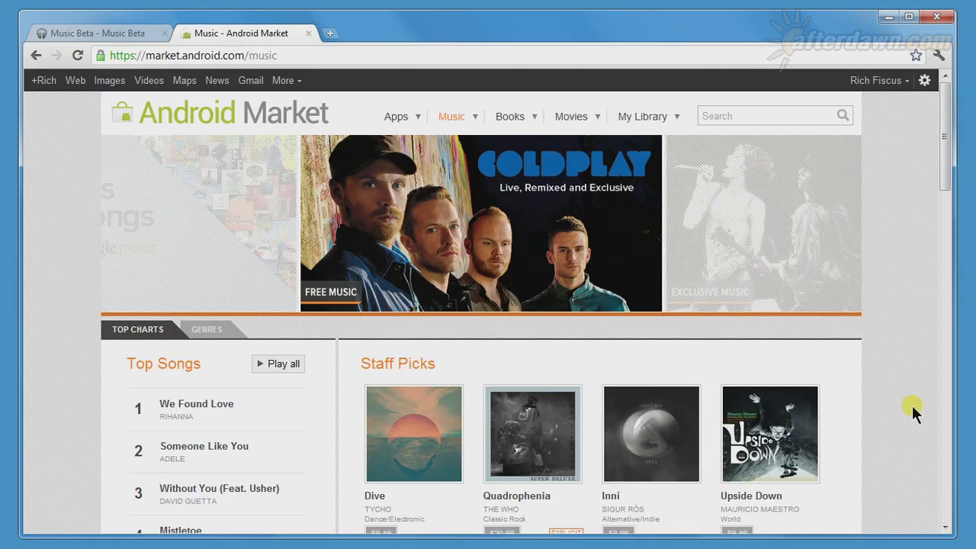
- Search the Android Market music store for 'mc5' and browse the results
left_click(756, 113)
type("mc")
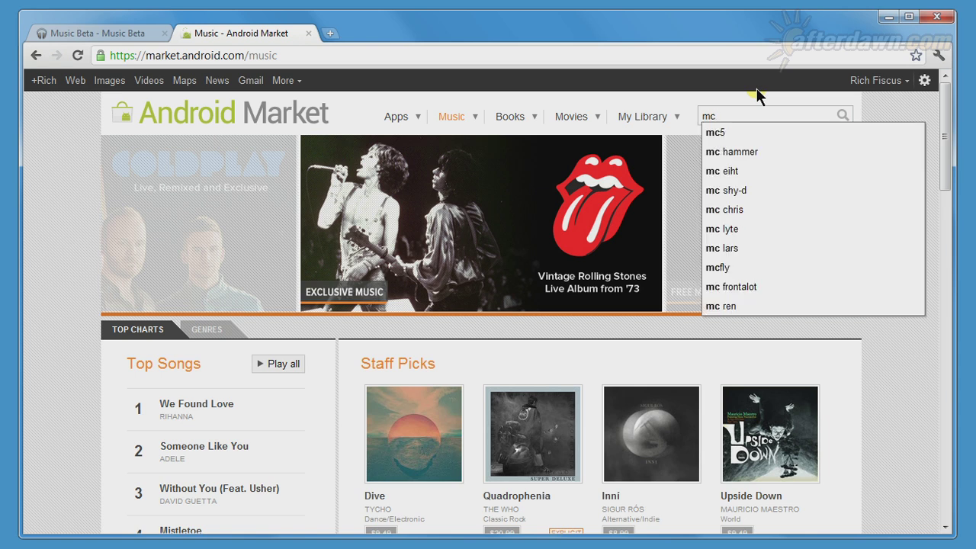
type("5")
key("Return")
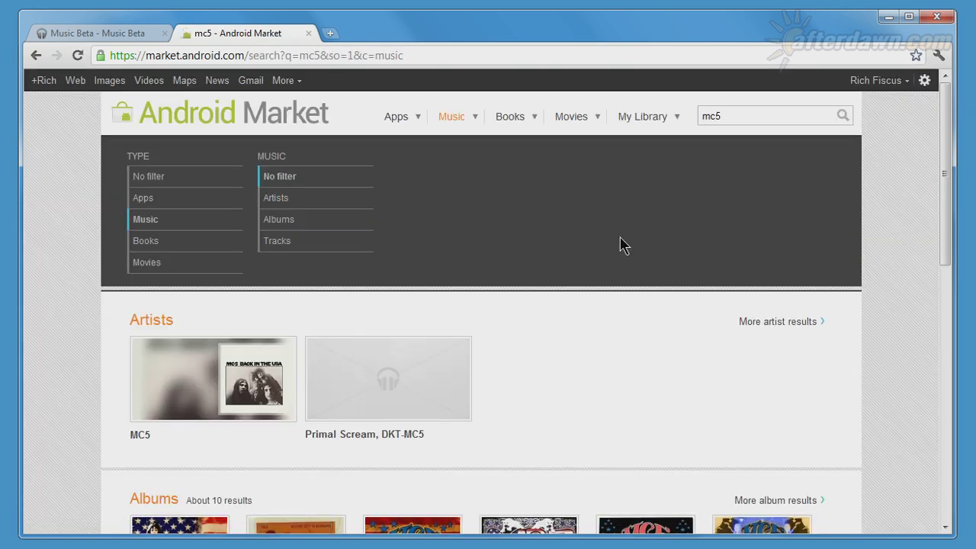
scroll(896, 399, "down", 2)
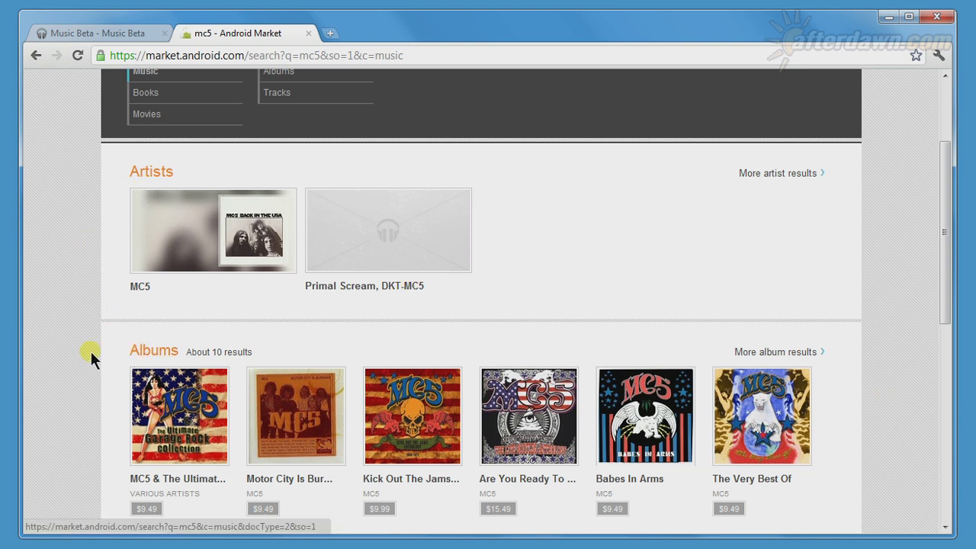
scroll(114, 354, "down", 3)
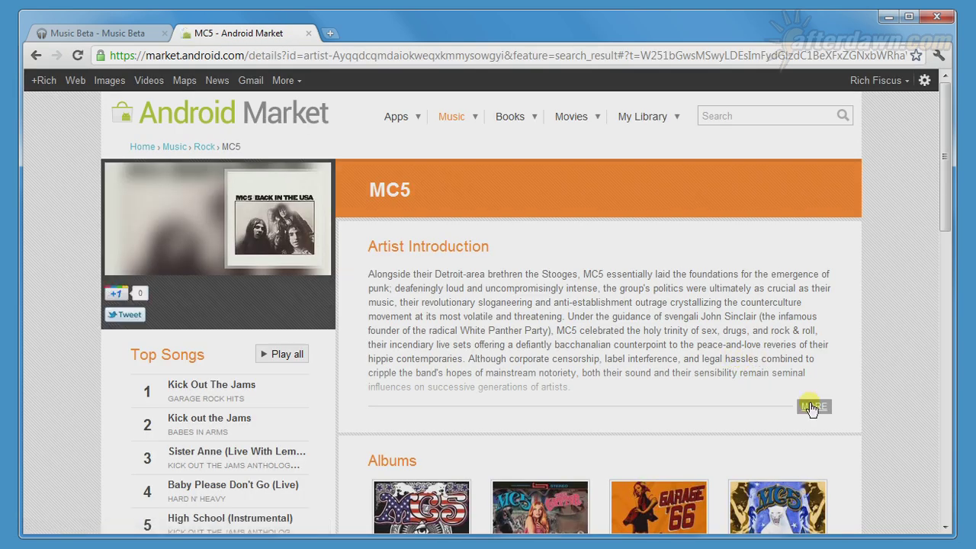
- Expand the full MC5 artist introduction and scroll down through the artist page
left_click(813, 408)
scroll(862, 408, "down", 2)
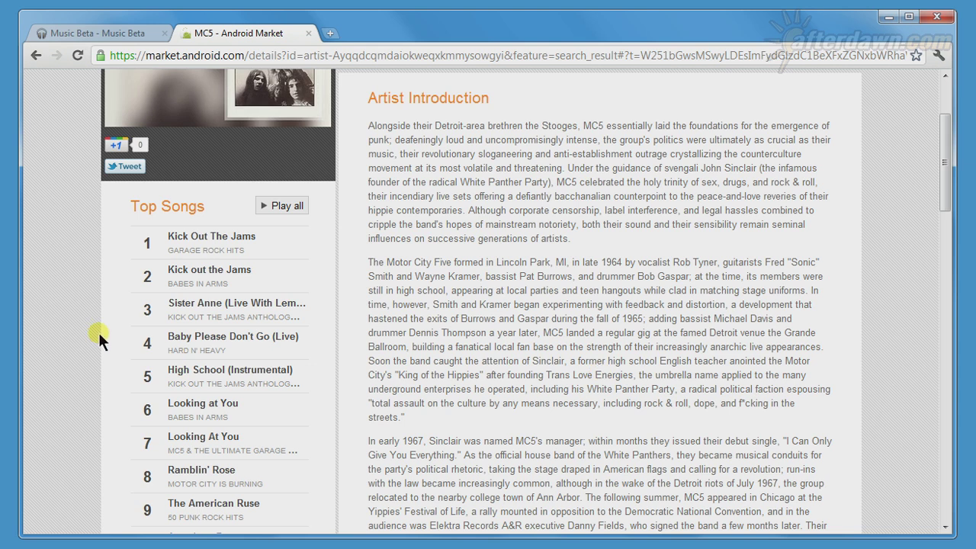
scroll(98, 332, "down", 1)
scroll(116, 333, "down", 3)
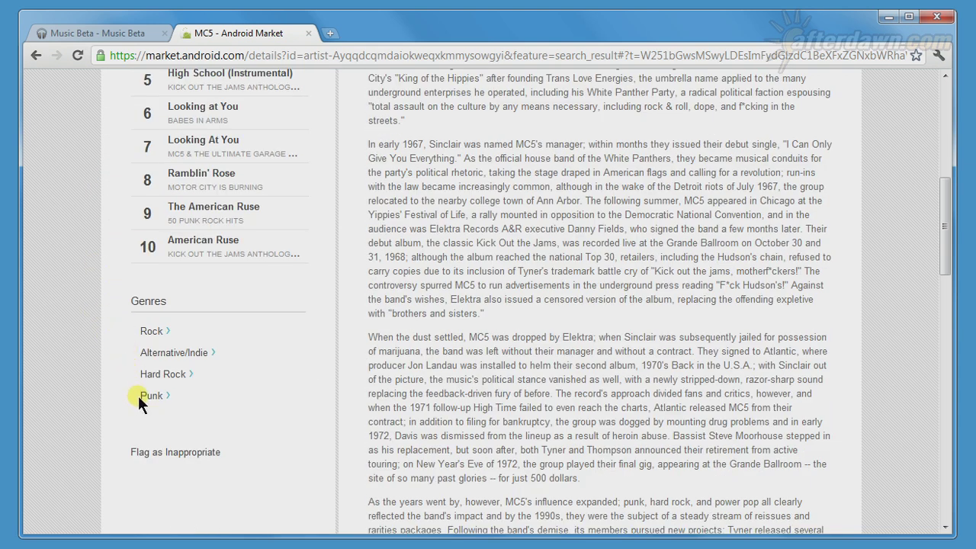
scroll(687, 428, "down", 2)
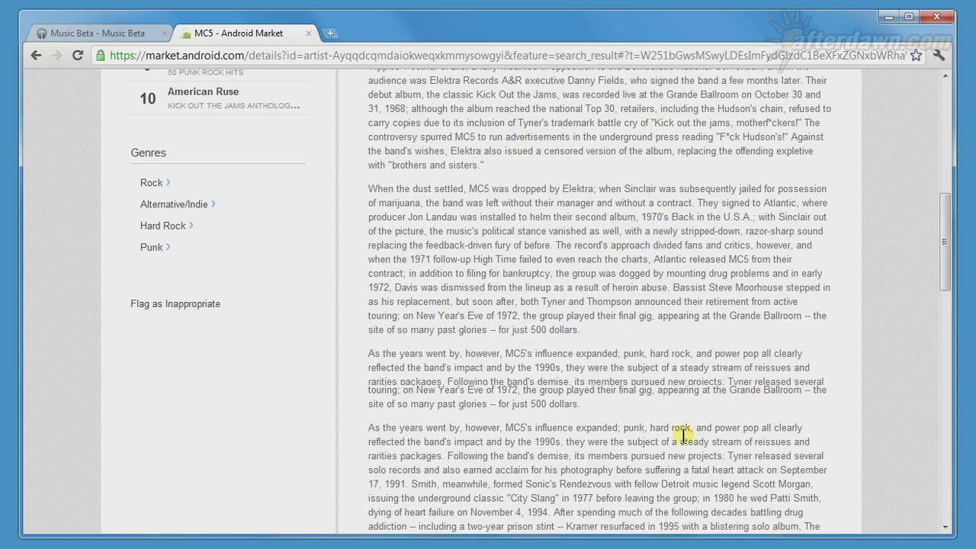
- Collapse the MC5 introduction and page to the next set of similar artists
left_click(805, 496)
scroll(804, 296, "up", 3)
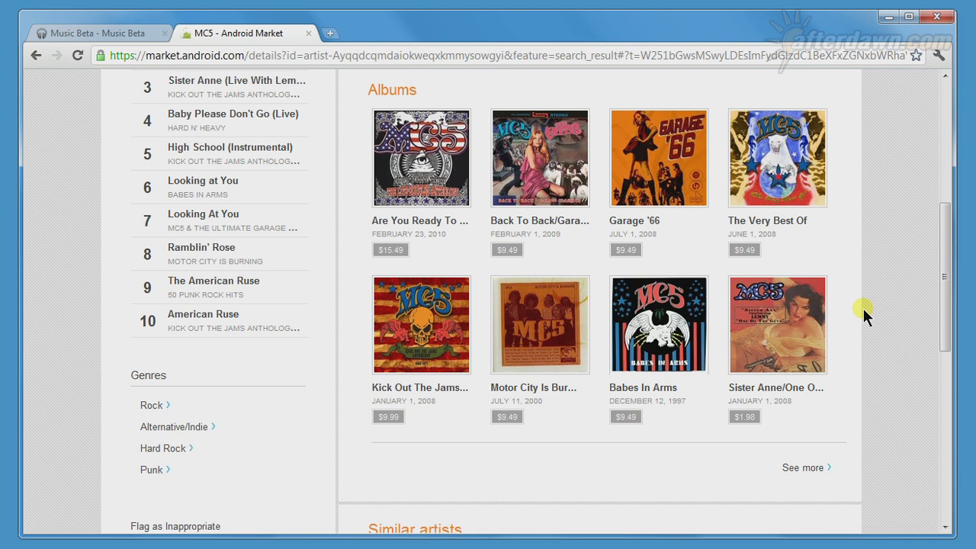
scroll(864, 313, "down", 4)
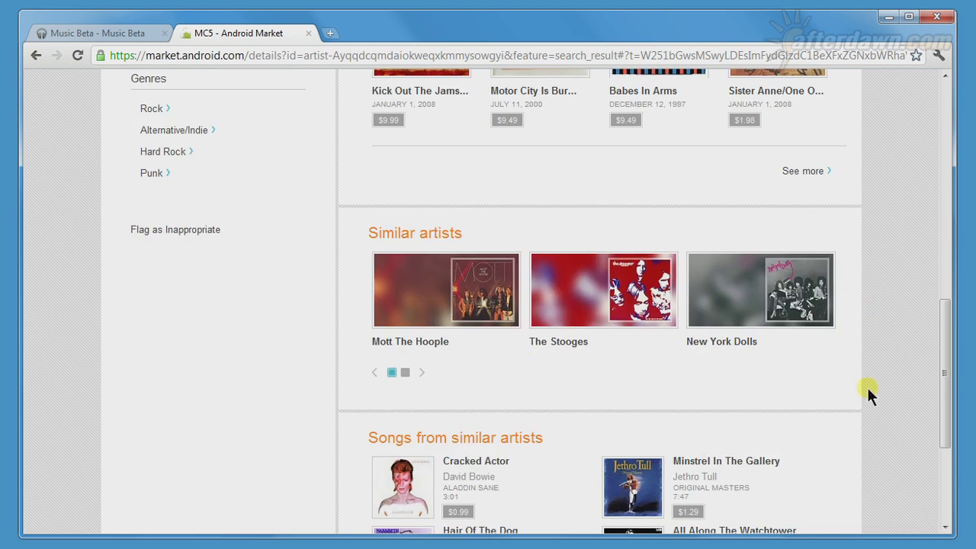
scroll(885, 392, "down", 2)
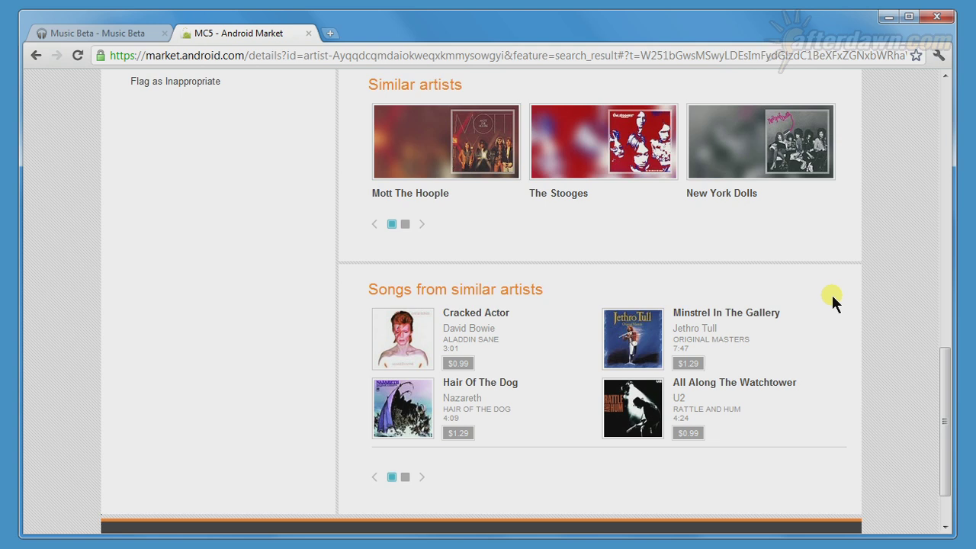
left_click(405, 477)
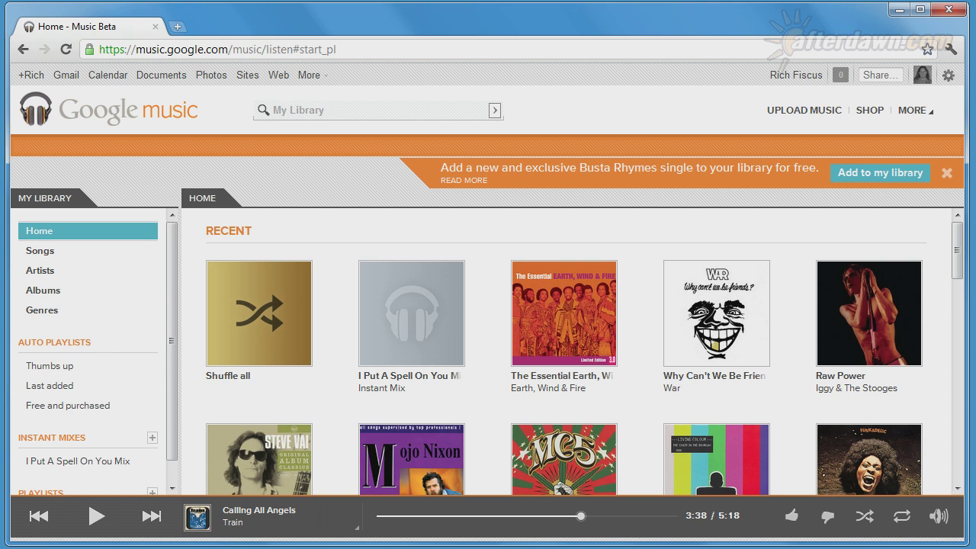
- Browse the Google Music library by Songs, Artists, Albums and Genres
mouse_move(673, 343)
scroll(935, 420, "down", 2)
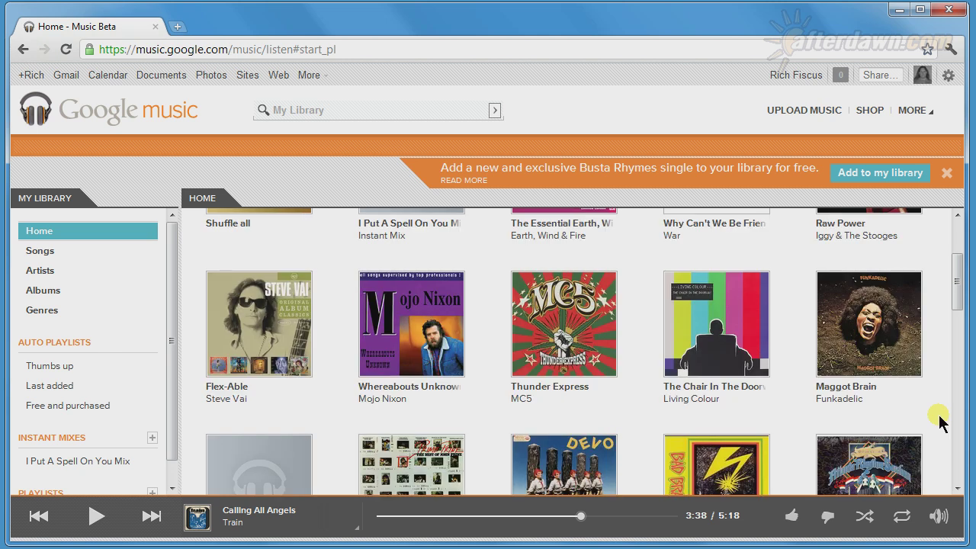
scroll(940, 420, "down", 4)
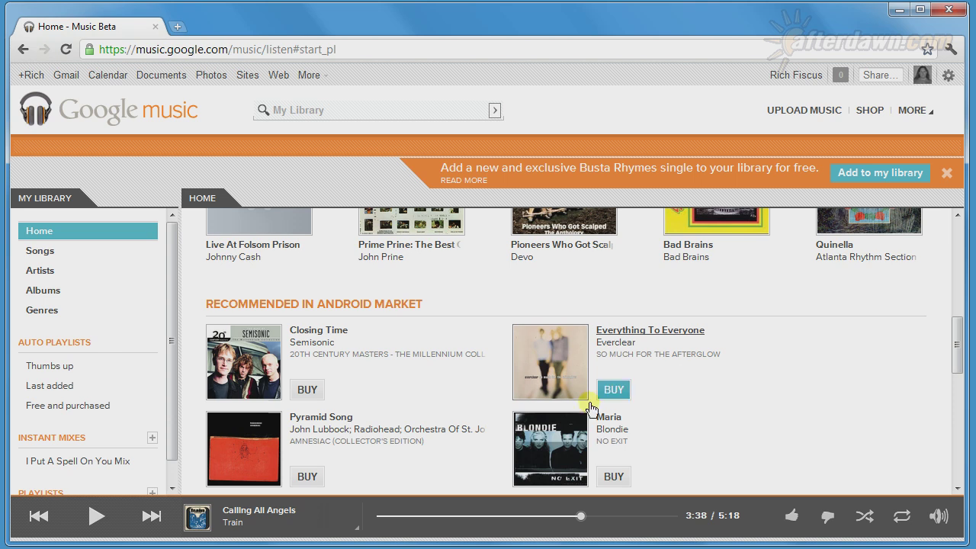
left_click(39, 252)
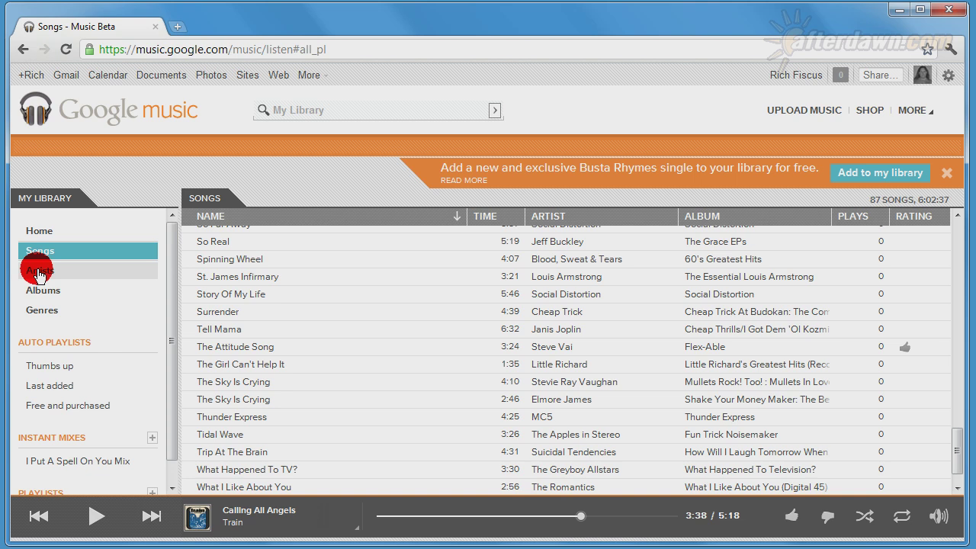
left_click(40, 273)
left_click(38, 295)
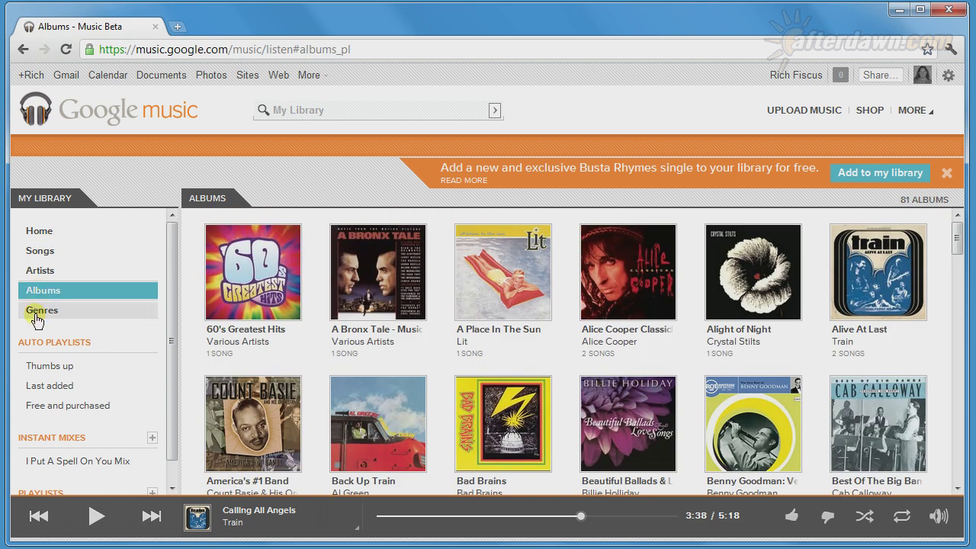
left_click(37, 319)
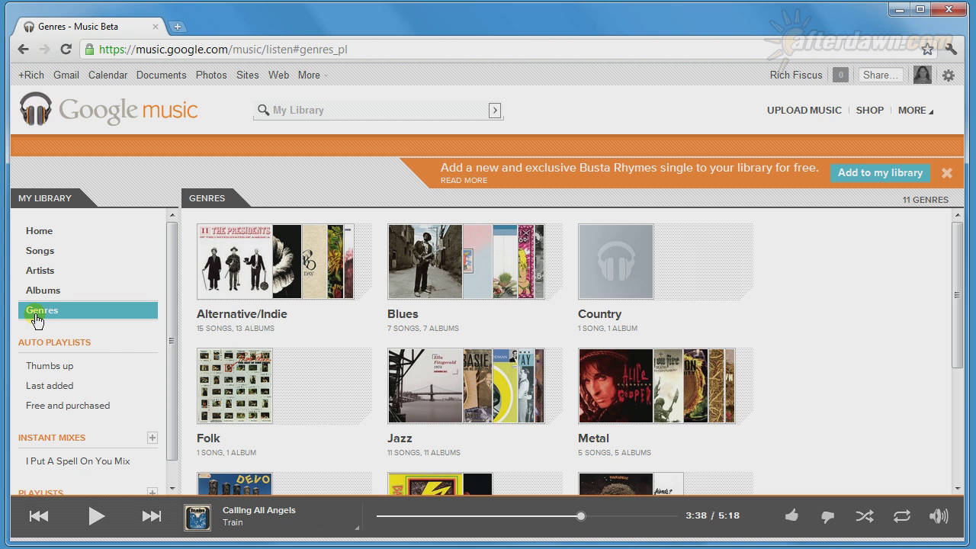
- View the Last added, Thumbs up and Free and purchased auto playlists
left_click(69, 393)
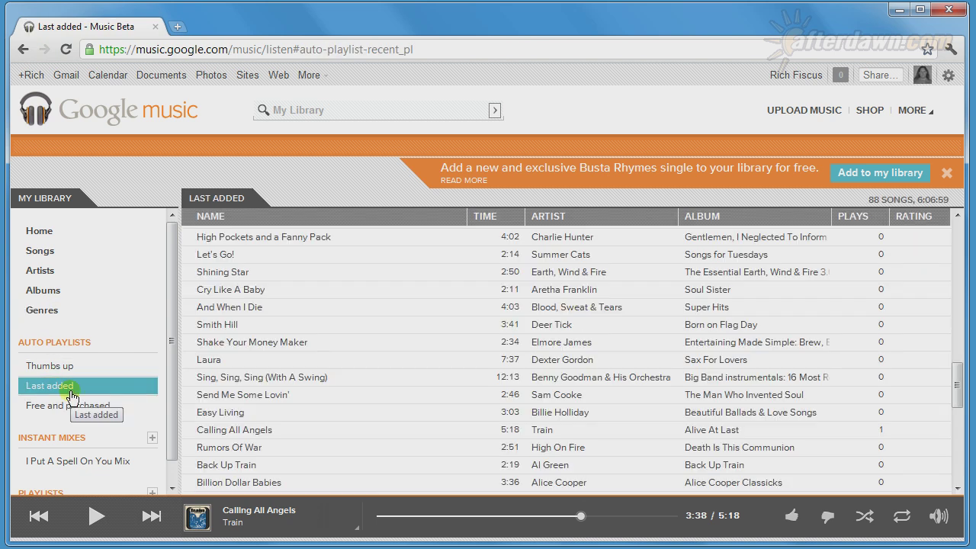
left_click(66, 371)
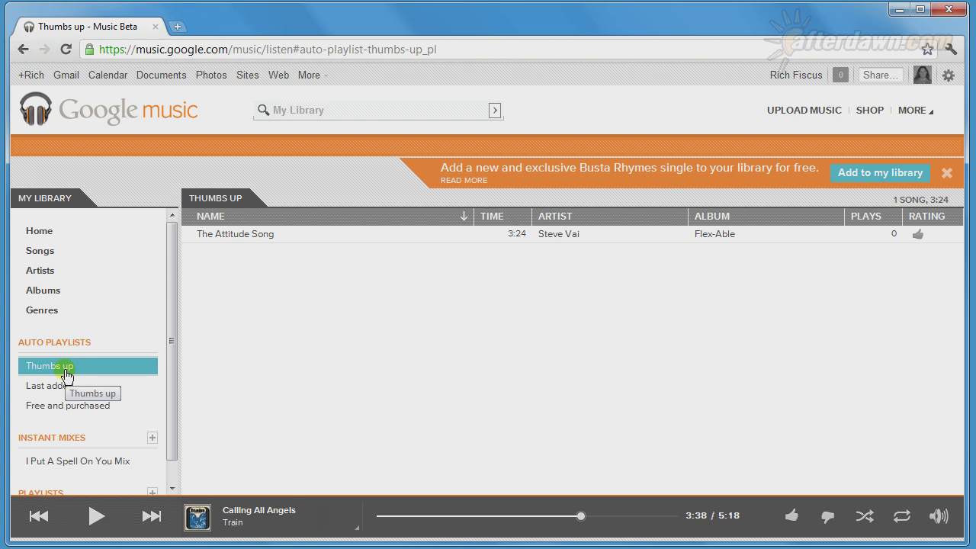
left_click(88, 414)
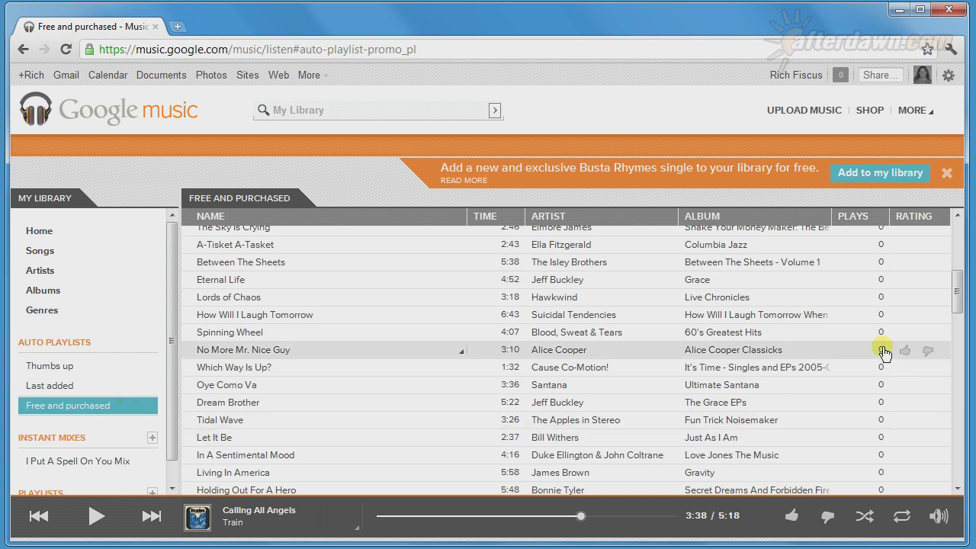
left_click_drag(953, 305, 956, 252)
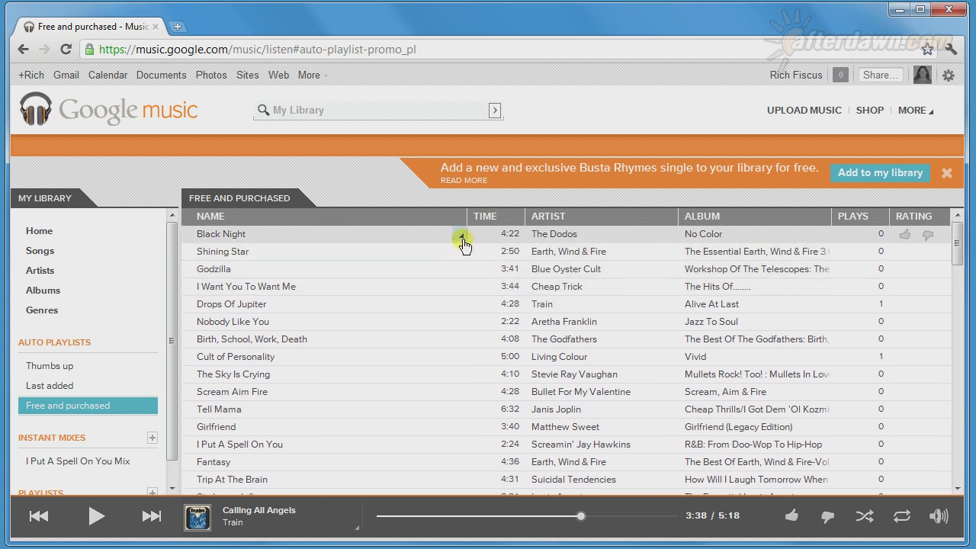
- Delete Black Night from the library and open Edit song info for Not as Much as Football
right_click(463, 242)
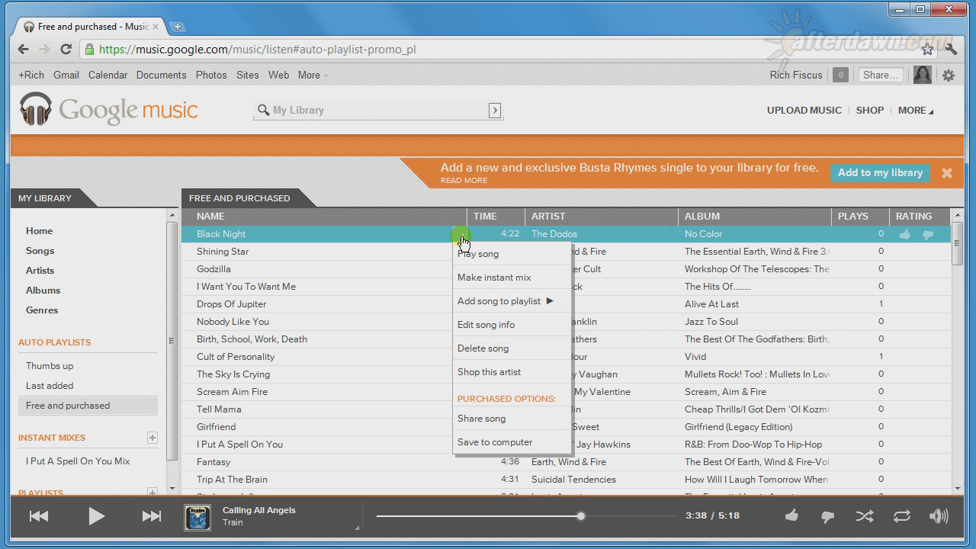
left_click(465, 349)
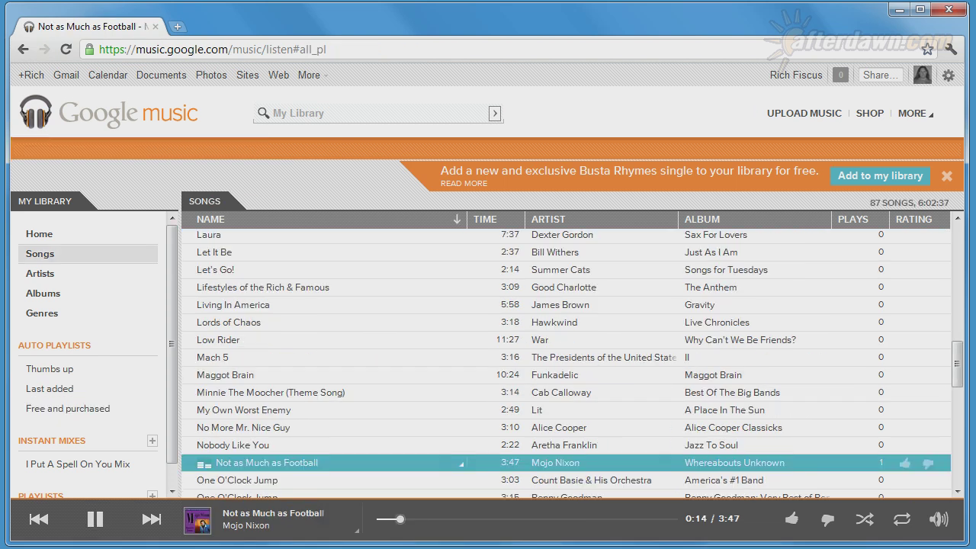
left_click(463, 463)
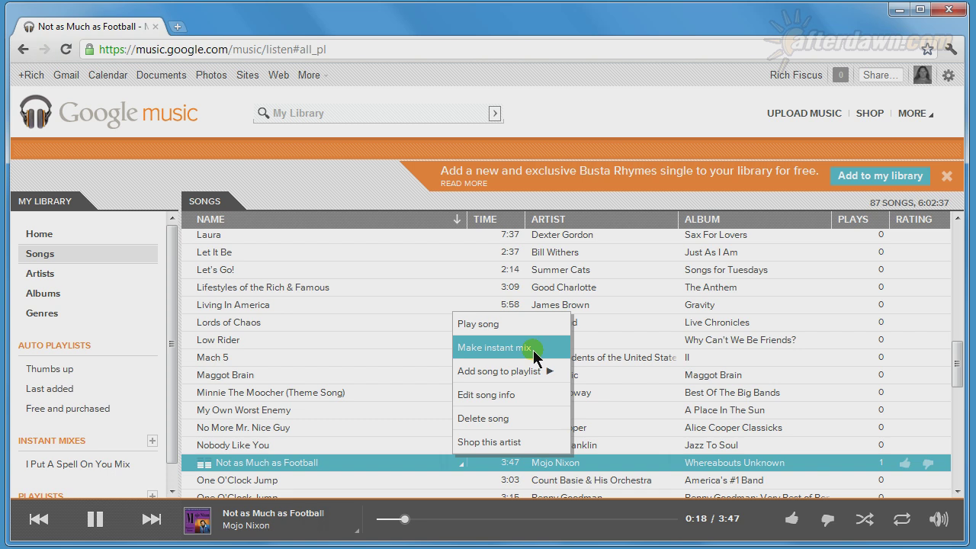
mouse_move(541, 375)
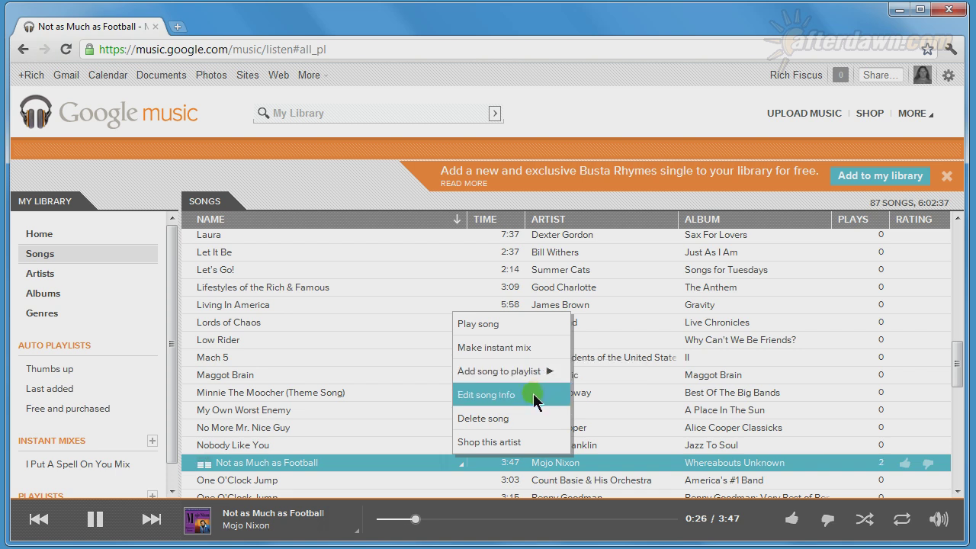
left_click(536, 398)
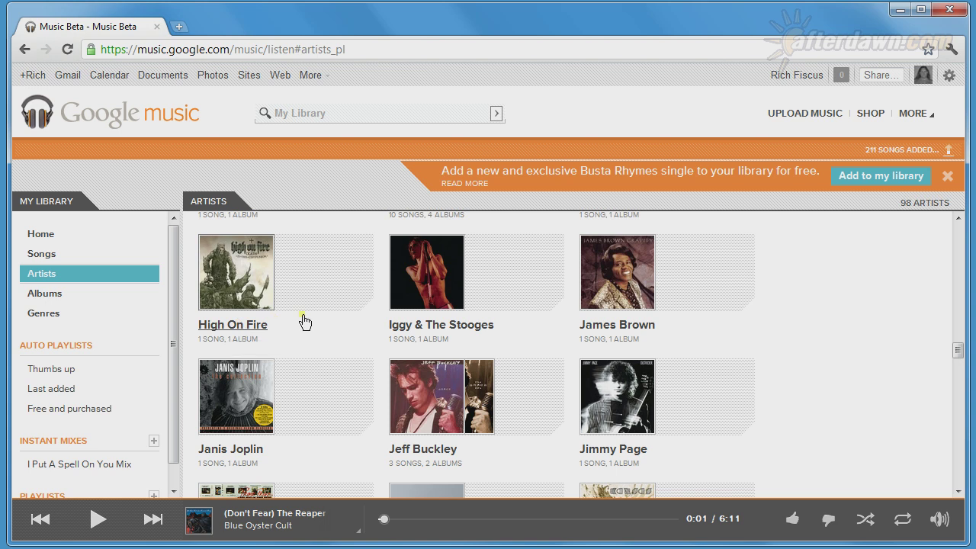
- View the Iggy & The Stooges artist page, then the Jimmy Page artist page
left_click(408, 303)
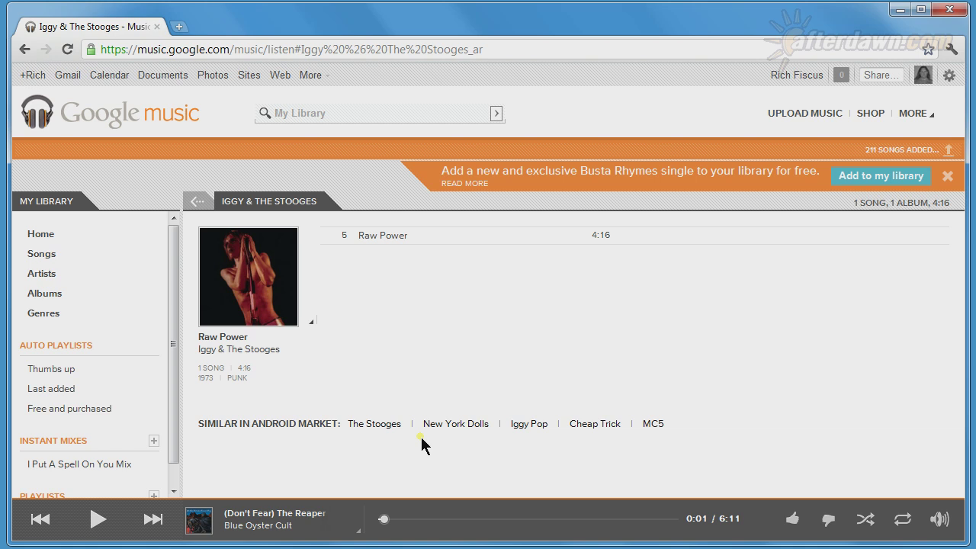
left_click(197, 205)
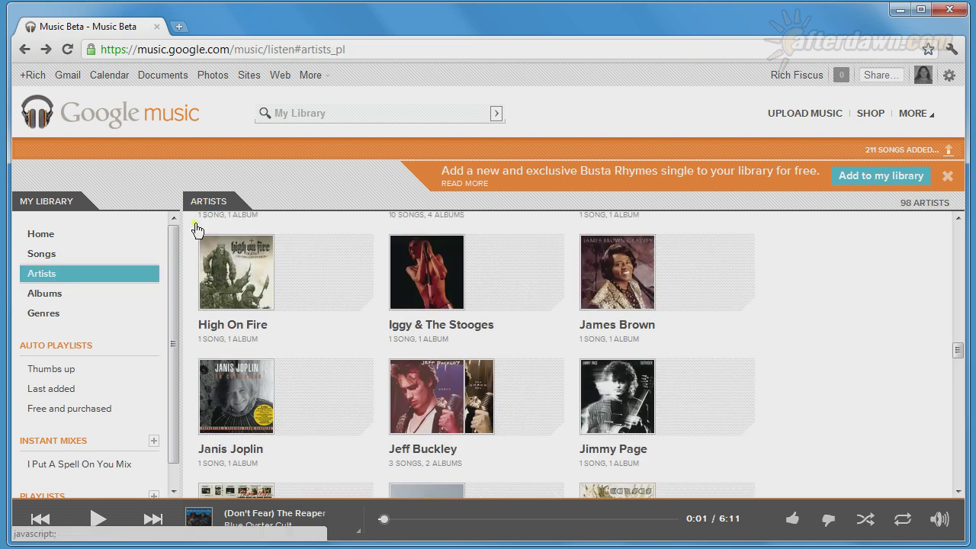
left_click(606, 412)
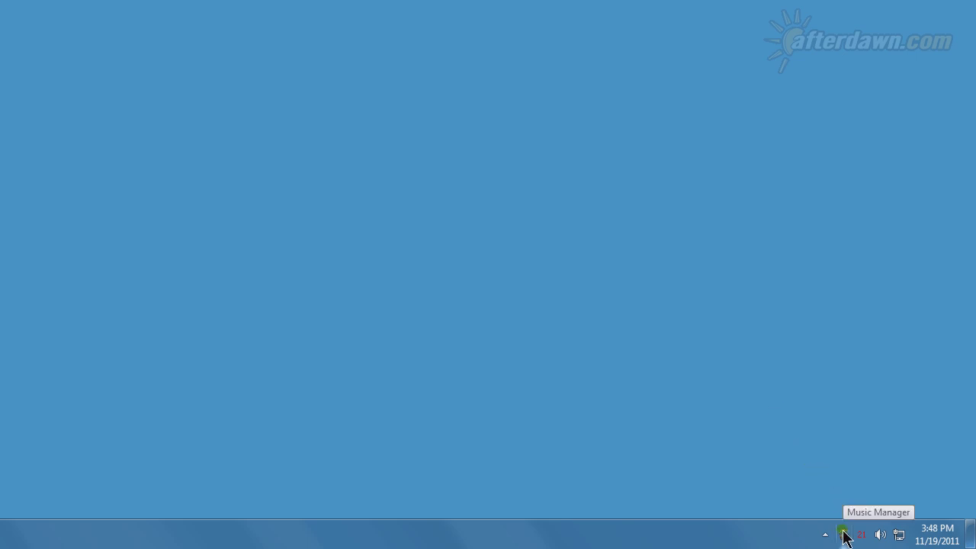
- Open Music Manager's options from its system tray icon menu
right_click(844, 534)
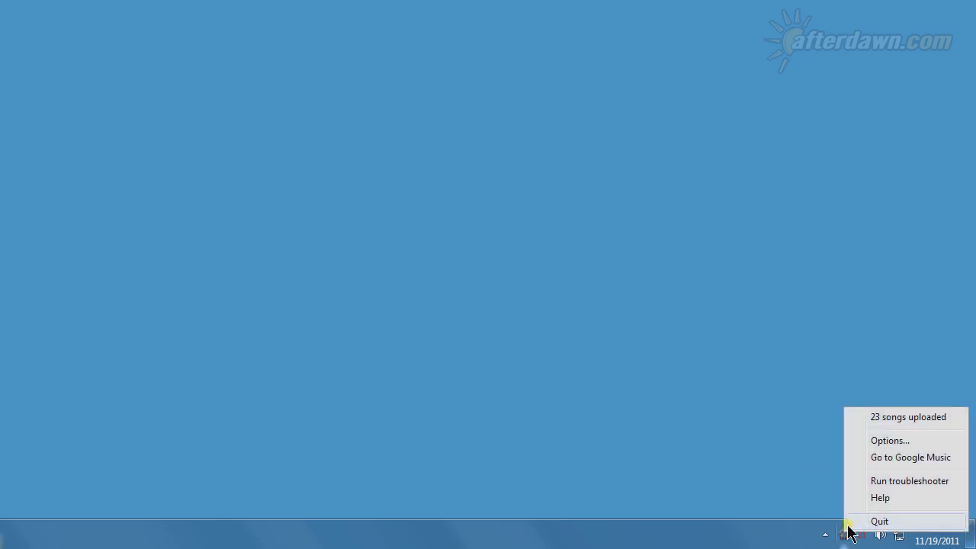
left_click(879, 447)
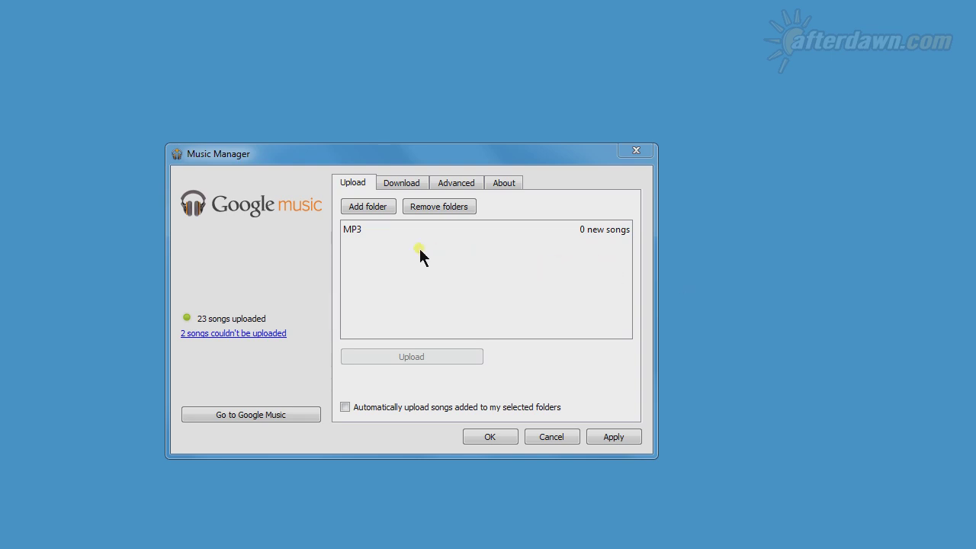
- Add the Music folder, holding 15 songs, to Music Manager's upload folders
left_click(382, 208)
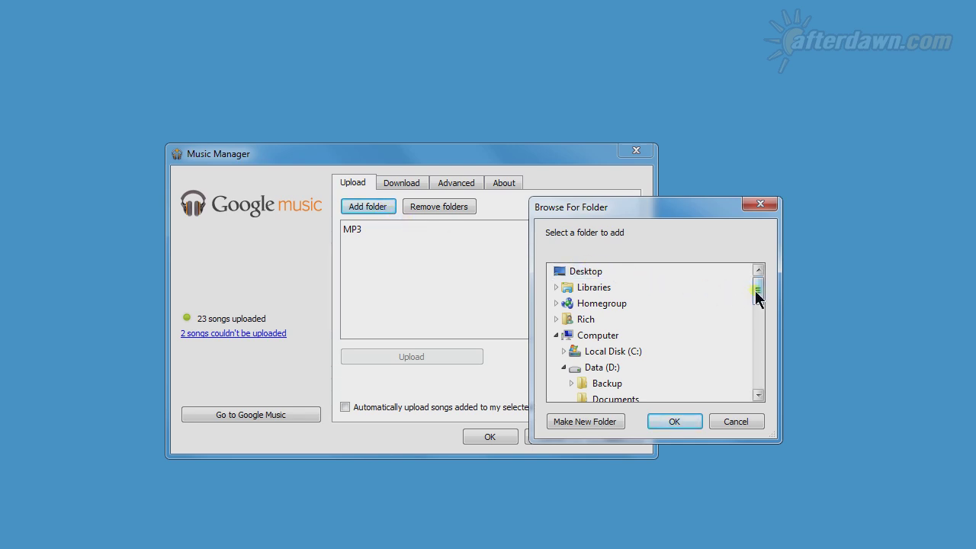
left_click_drag(757, 290, 765, 382)
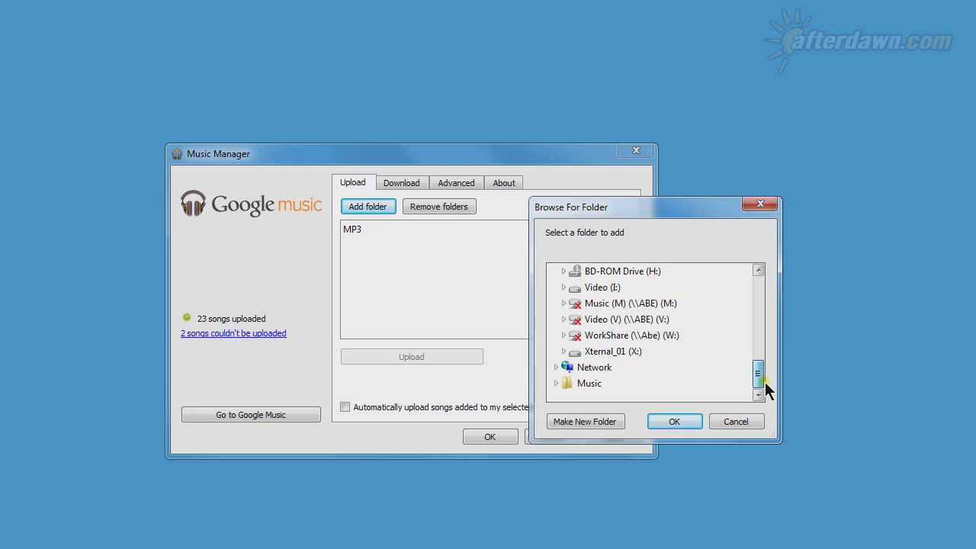
left_click(591, 385)
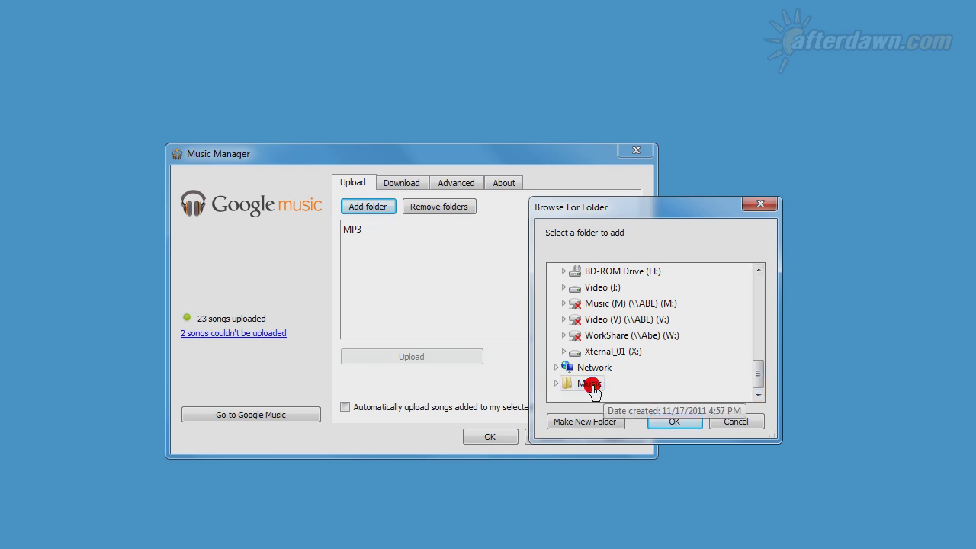
left_click(675, 422)
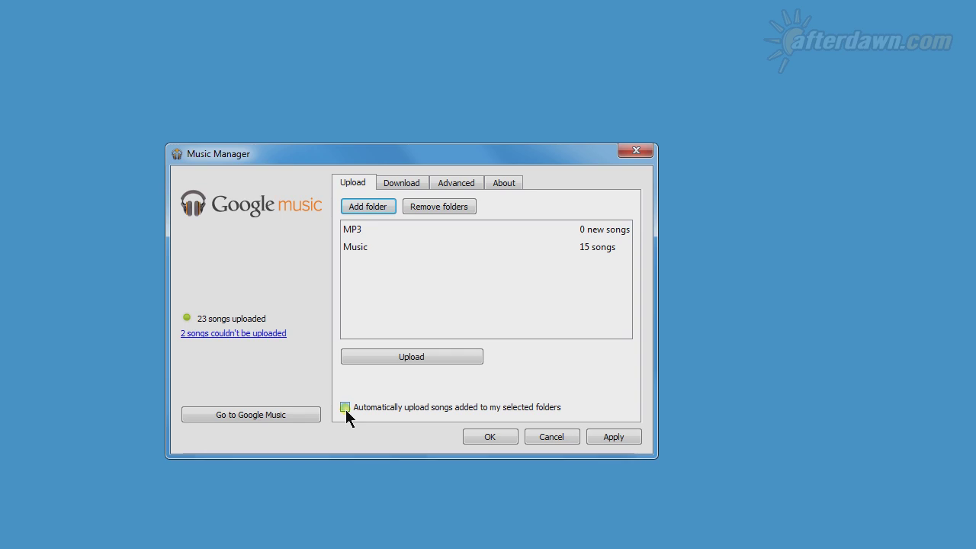
- Upload the Music folder's 15 new songs, then select the Music folder row
left_click(390, 357)
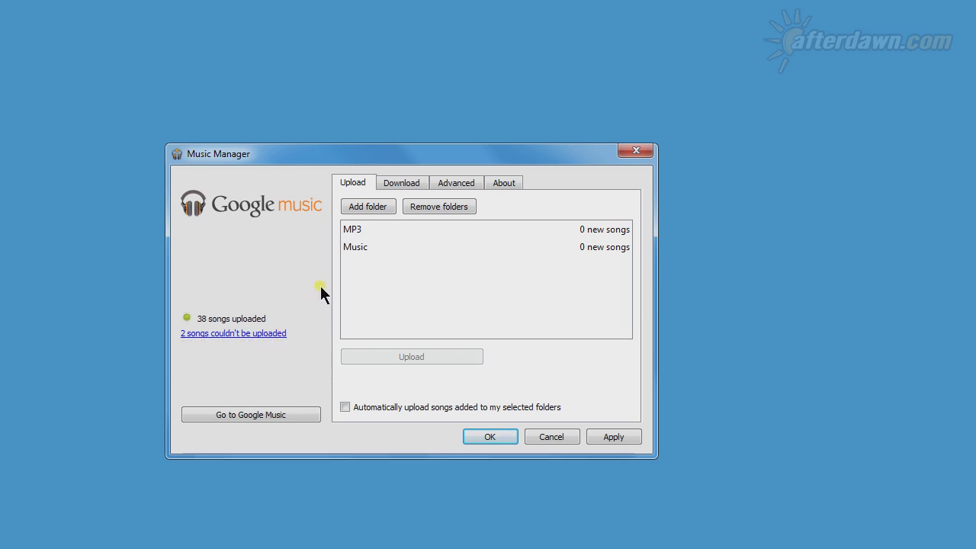
left_click(352, 247)
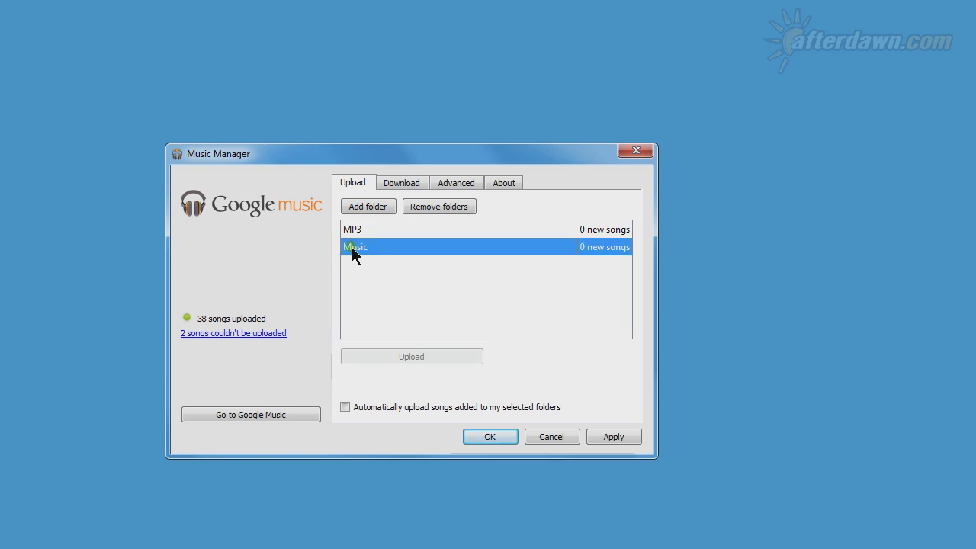
- Remove the Music folder, turn off 'Only include songs added since last download', and start downloading purchased music
left_click(418, 206)
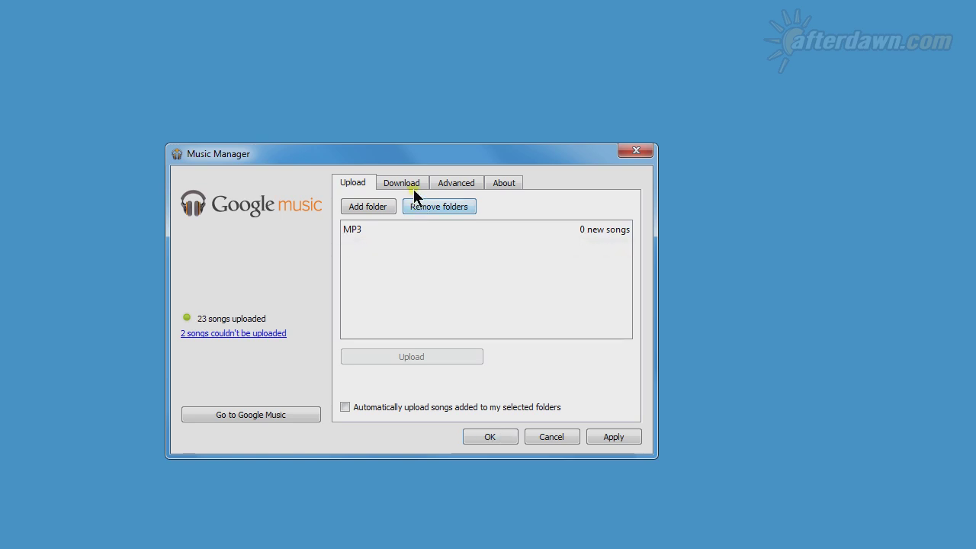
left_click(411, 183)
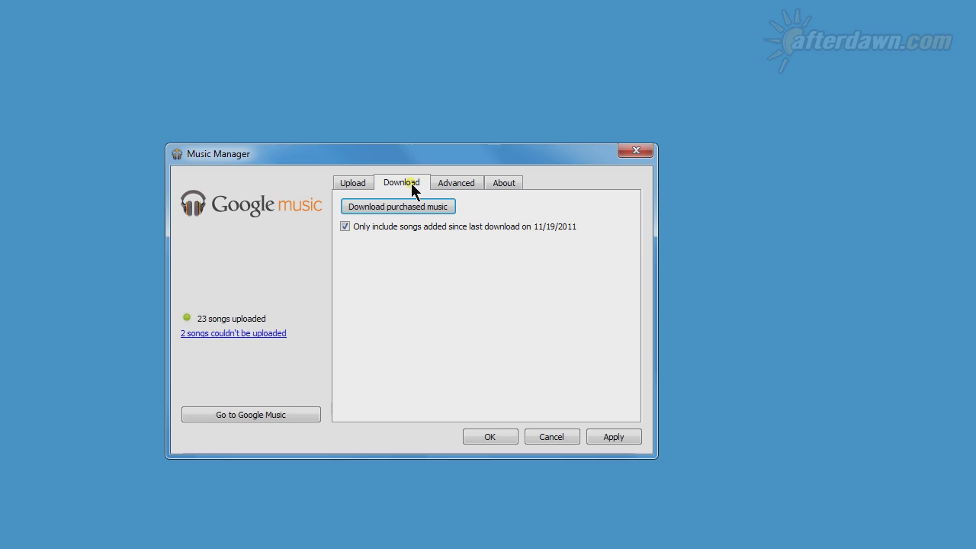
left_click(345, 226)
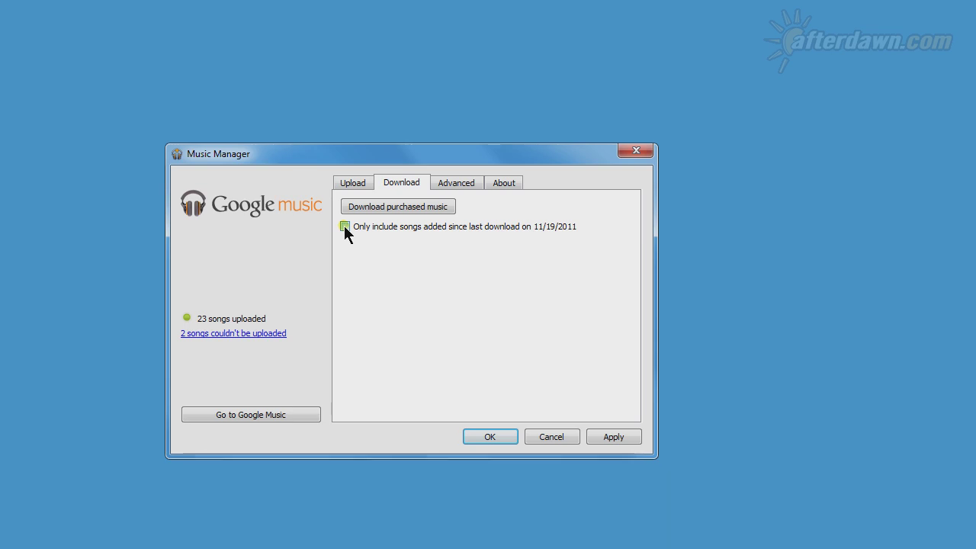
left_click(360, 213)
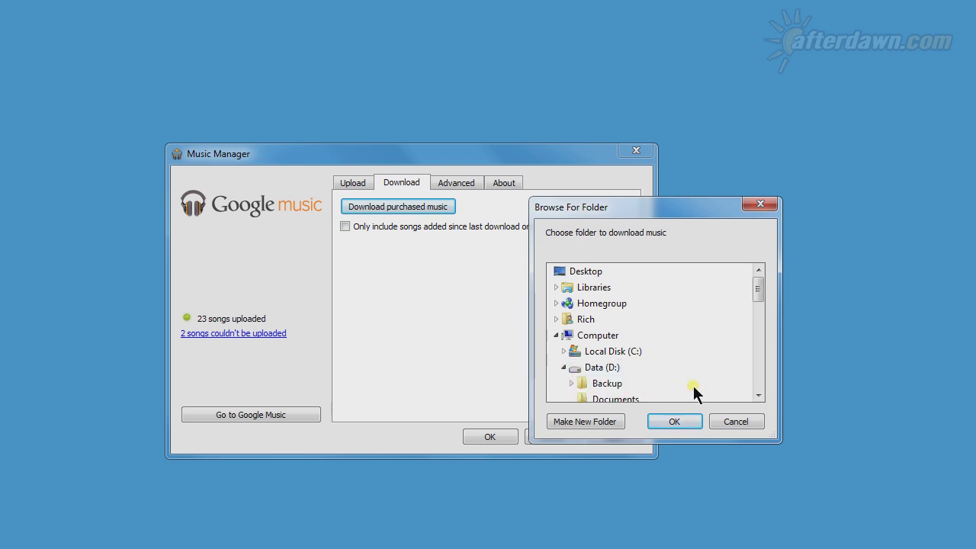
- Start downloading the 103 purchased songs into the MP3 folder, cancel it, and view Advanced settings
left_click(758, 395)
left_click(758, 395)
left_click(758, 395)
left_click(758, 396)
left_click(758, 395)
double_click(602, 367)
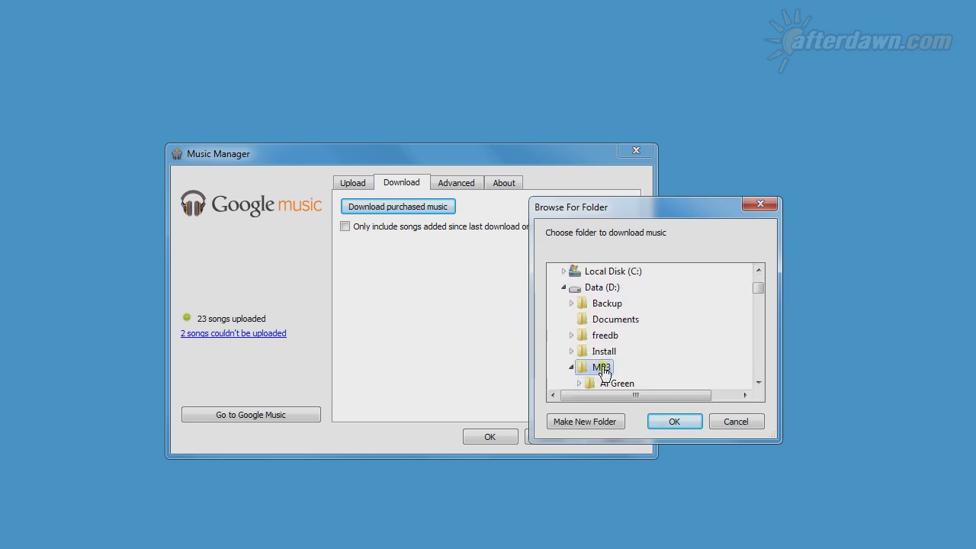
left_click(661, 418)
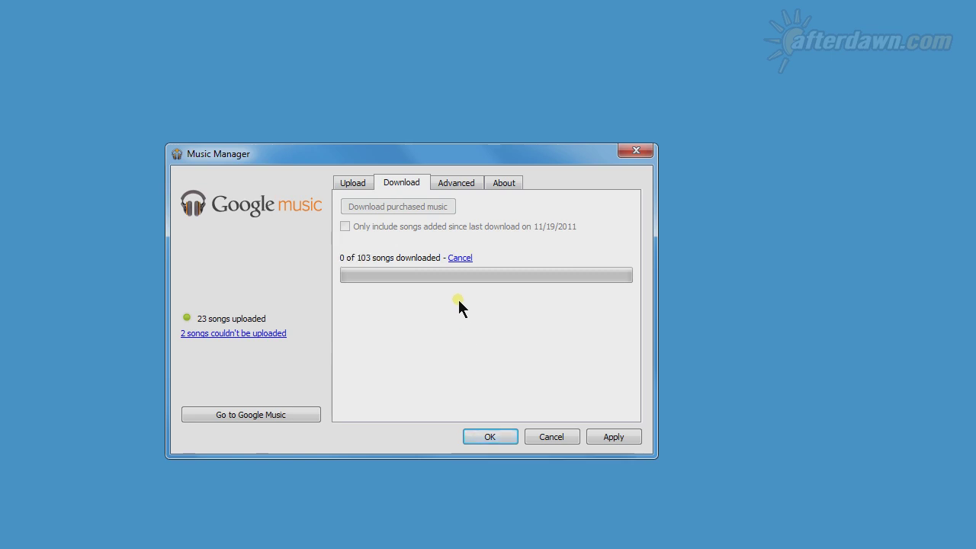
left_click(462, 259)
left_click(452, 178)
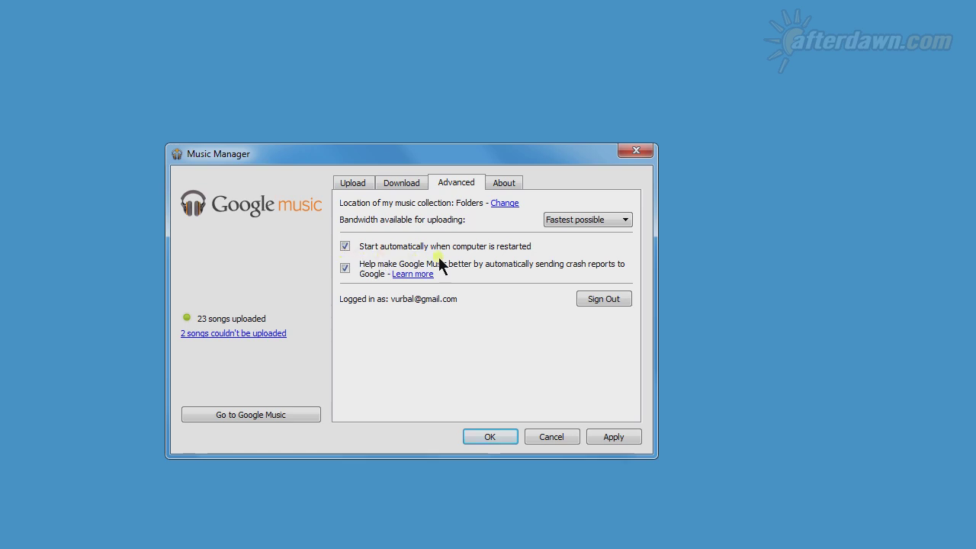
- List the upload bandwidth choices, from Fastest possible down to 128 kbps (Slowest)
left_click(625, 219)
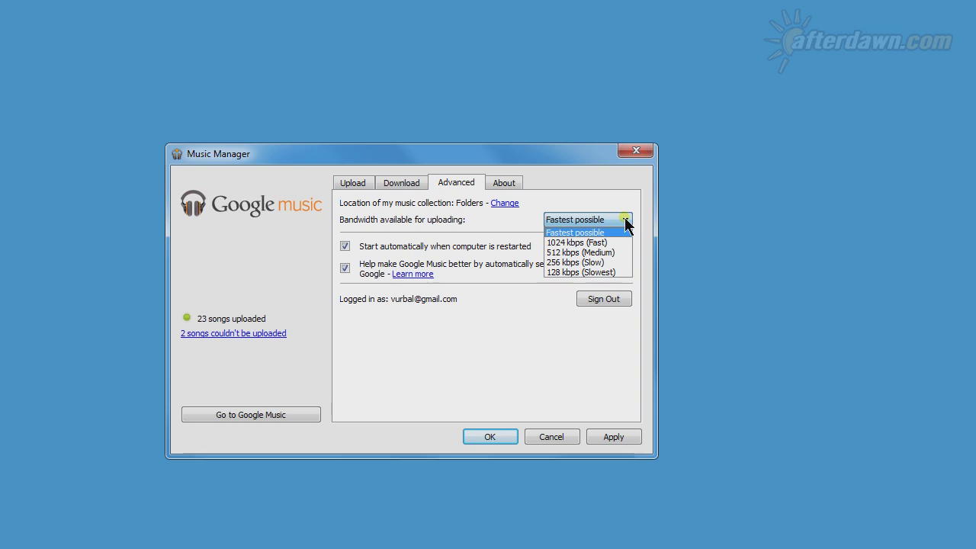
- Keep upload bandwidth at Fastest possible and sign back in with the account password
left_click(625, 221)
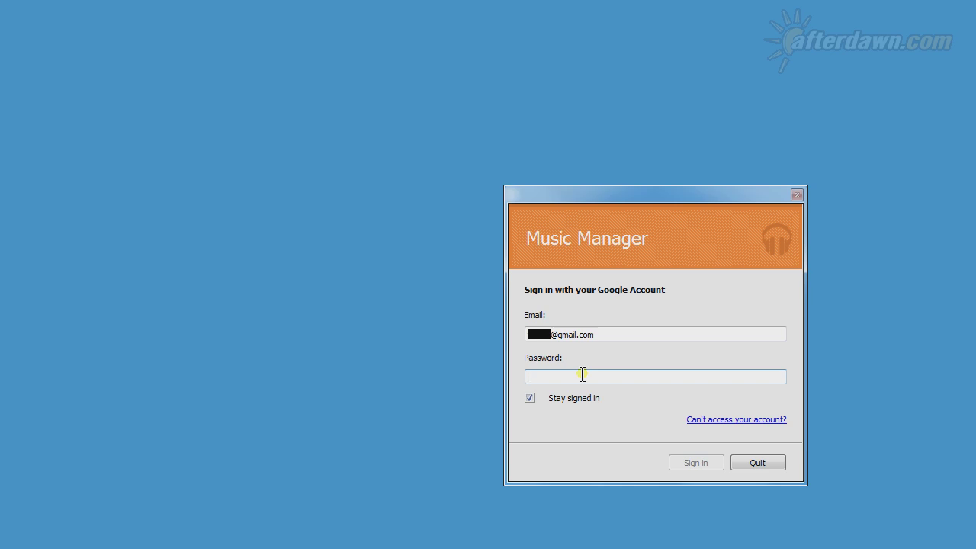
type("••••••••••")
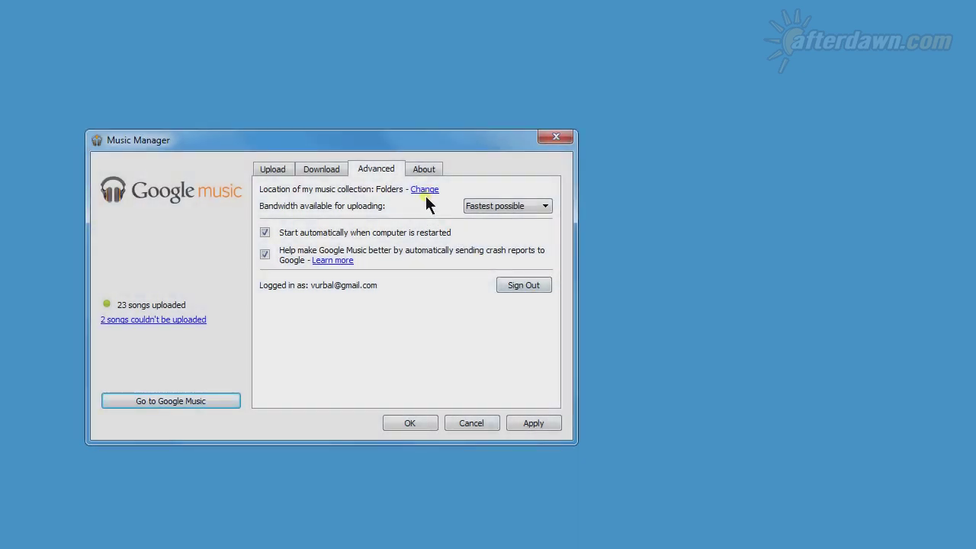
- Relocate the music collection to the MP3 folder's 30 songs, decline future auto-upload, and start upload preparation
left_click(424, 191)
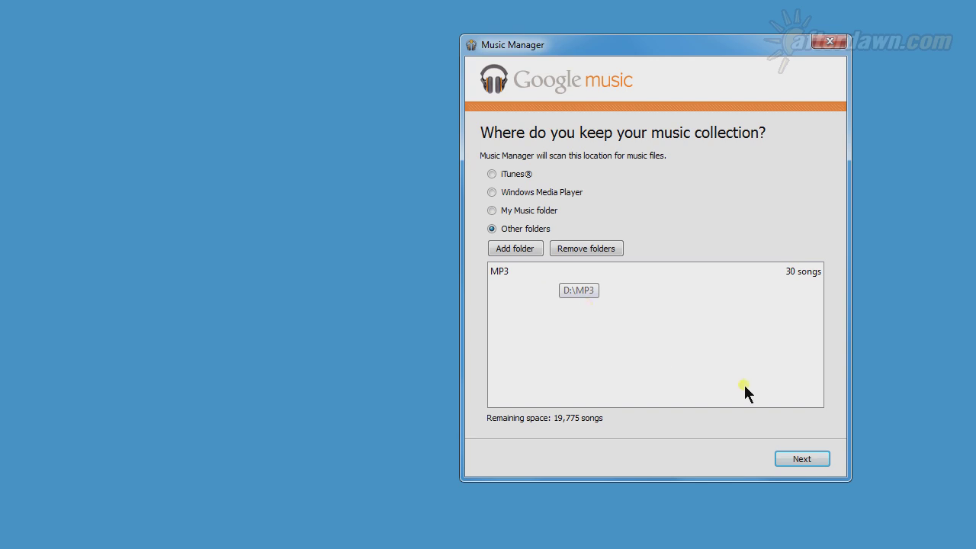
left_click(795, 457)
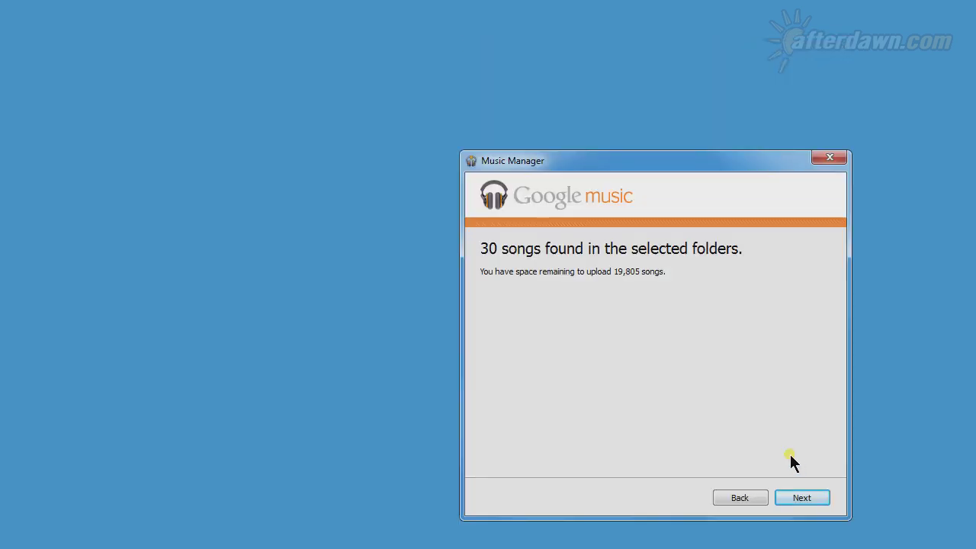
left_click(791, 495)
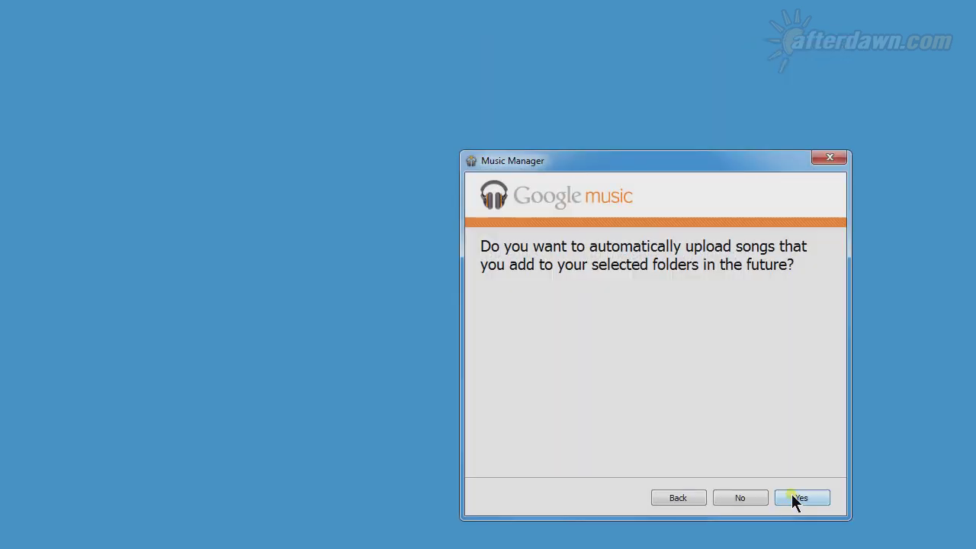
left_click(756, 494)
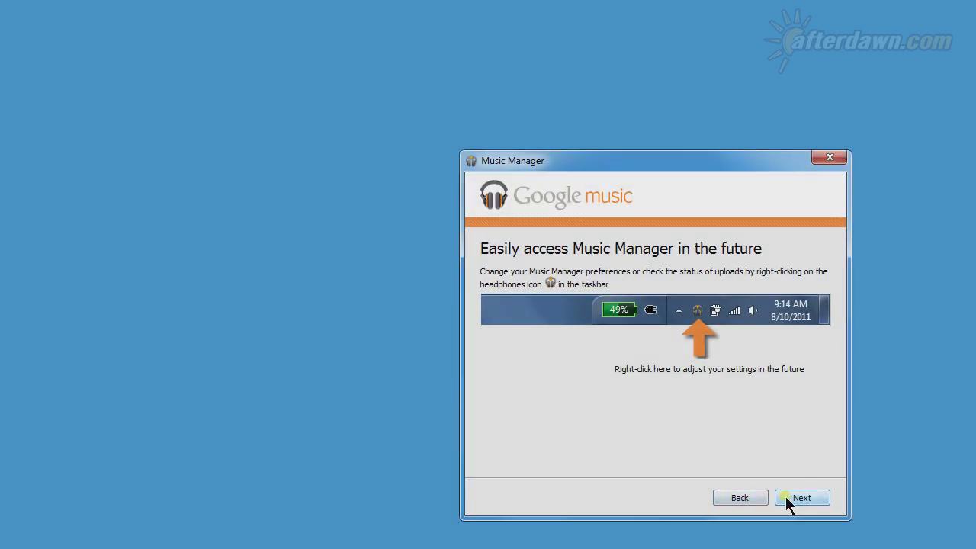
left_click(785, 497)
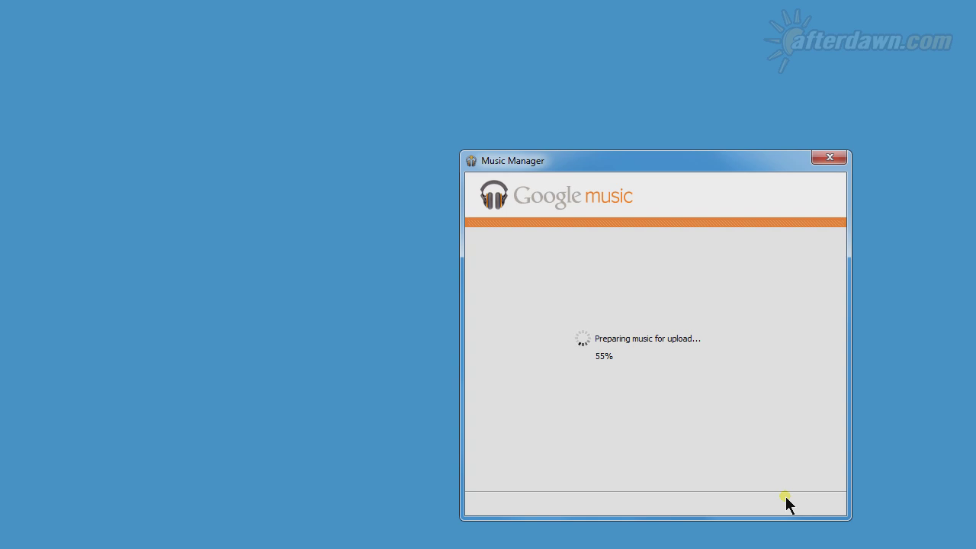